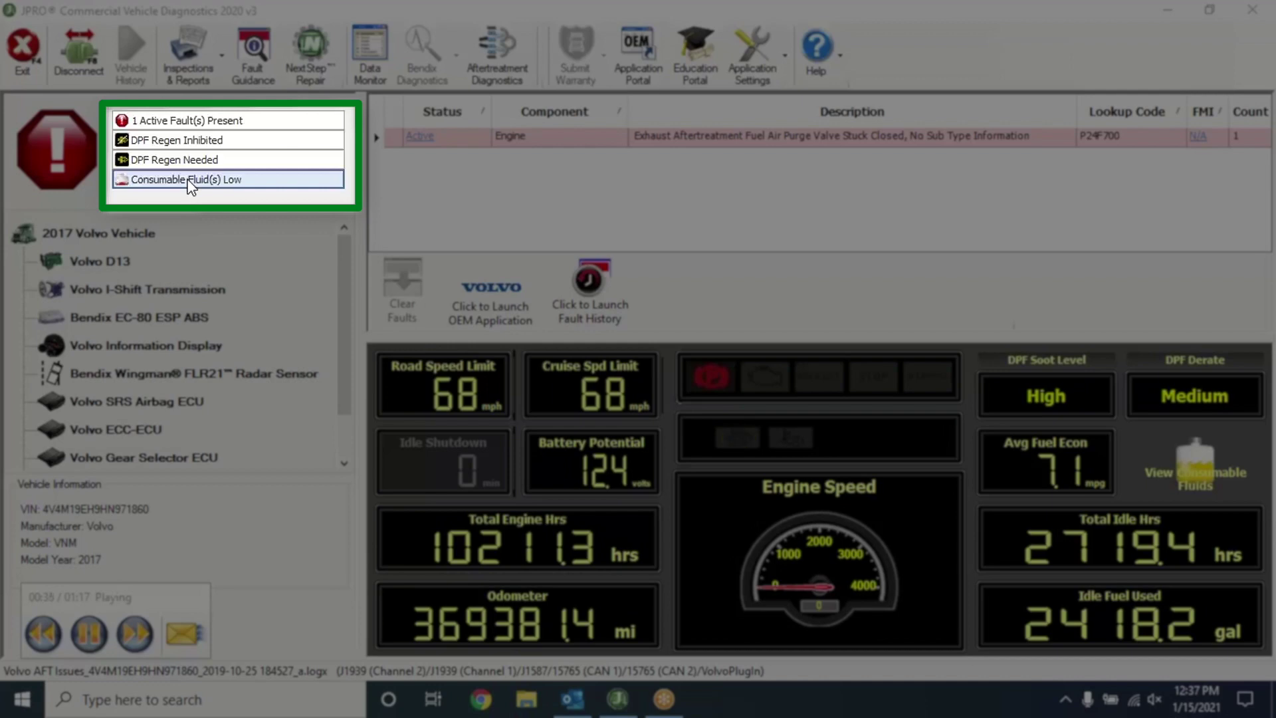
left_click(191, 181)
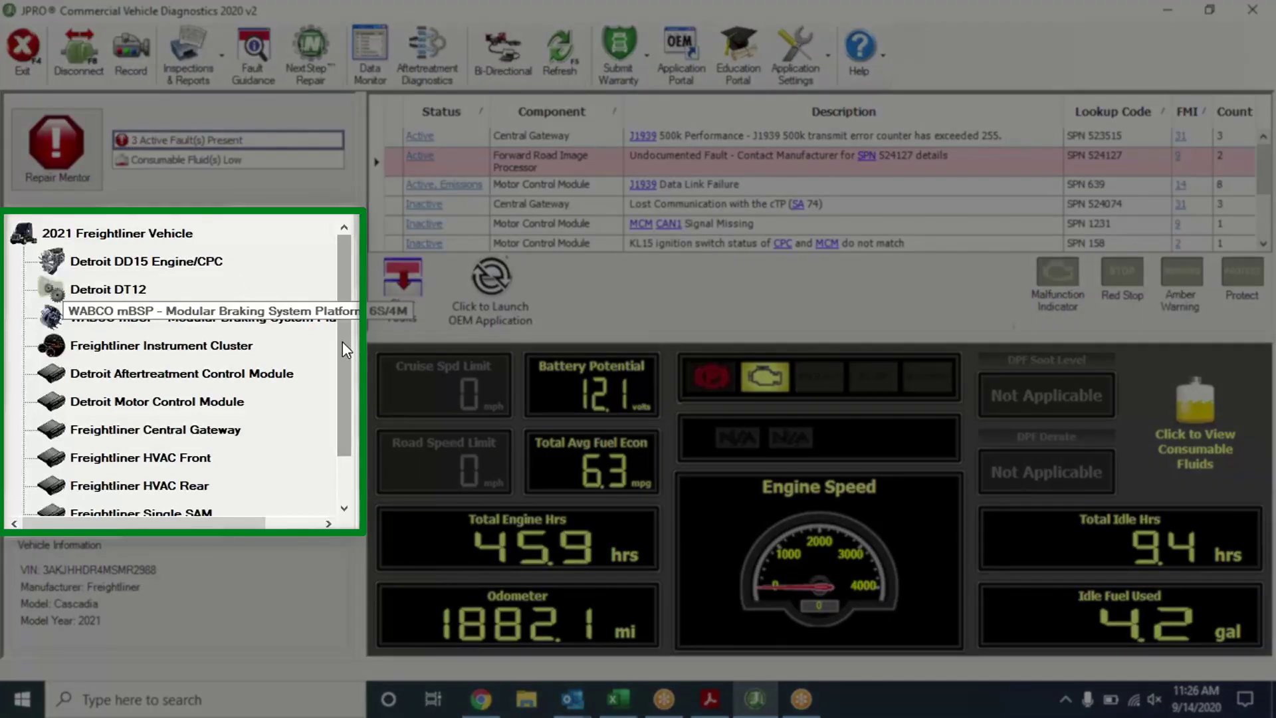
View the data for the Detroit Aftertreatment Control Module and the Detroit Motor Control Module of the 2021 Freightliner
left_click_drag(345, 349, 349, 290)
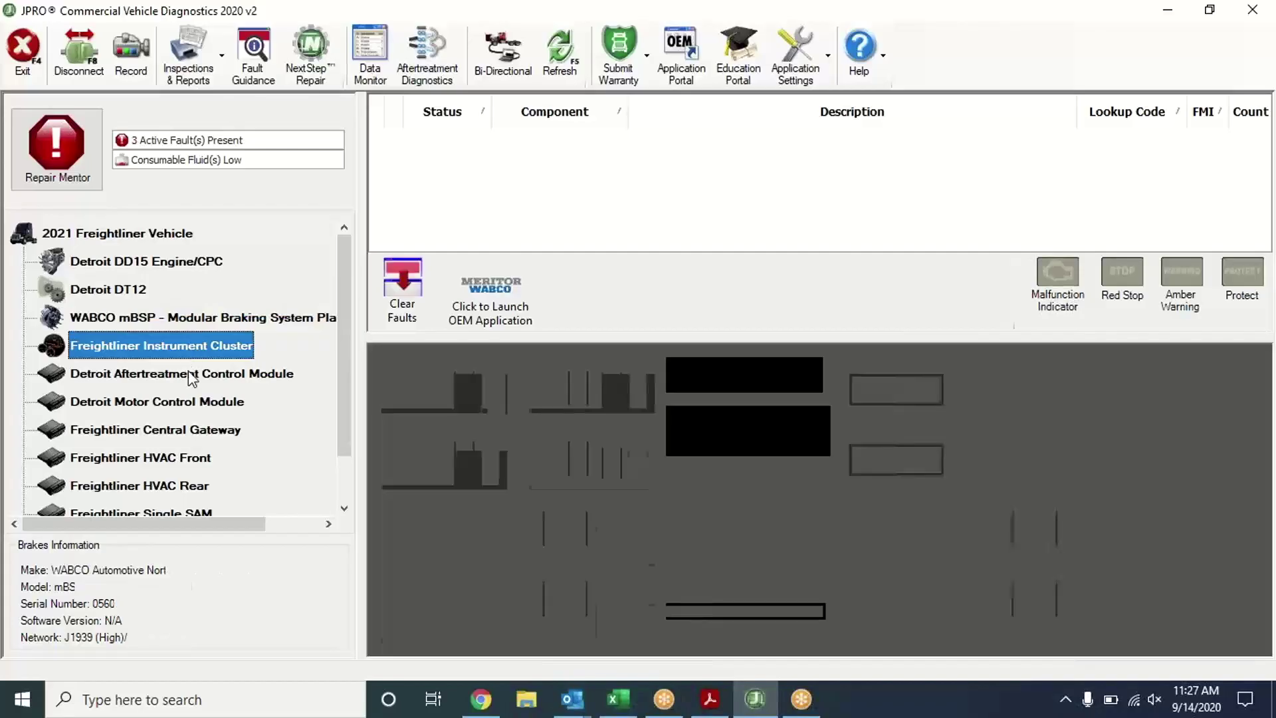
left_click(189, 372)
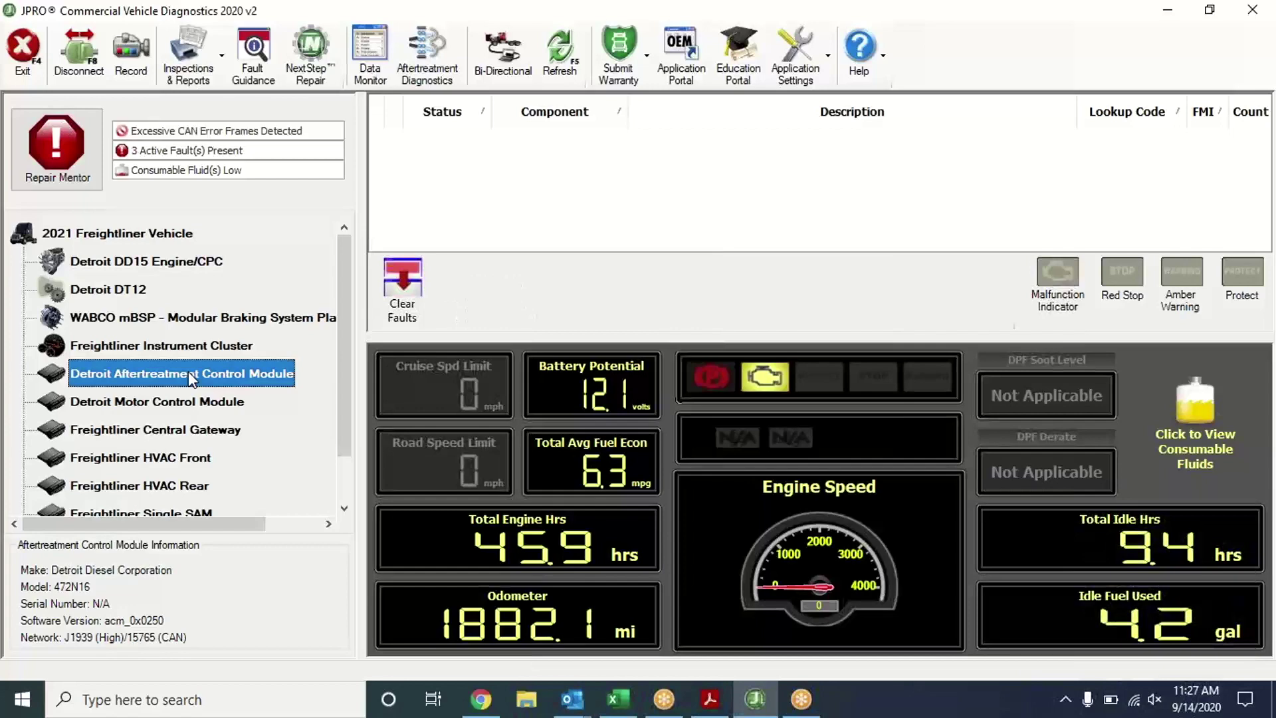
left_click(192, 400)
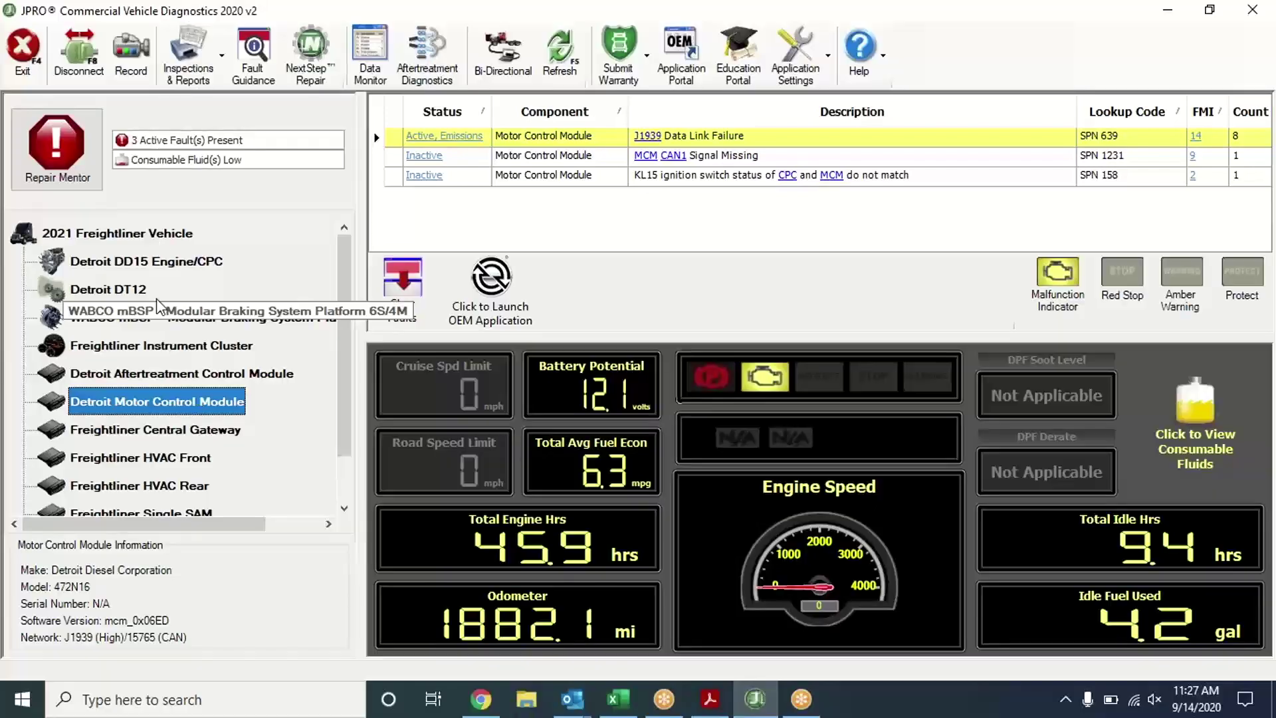
View the component dashboards of the Detroit DD15 Engine/CPC, Detroit DT12 and WABCO mBSP braking system
left_click(151, 262)
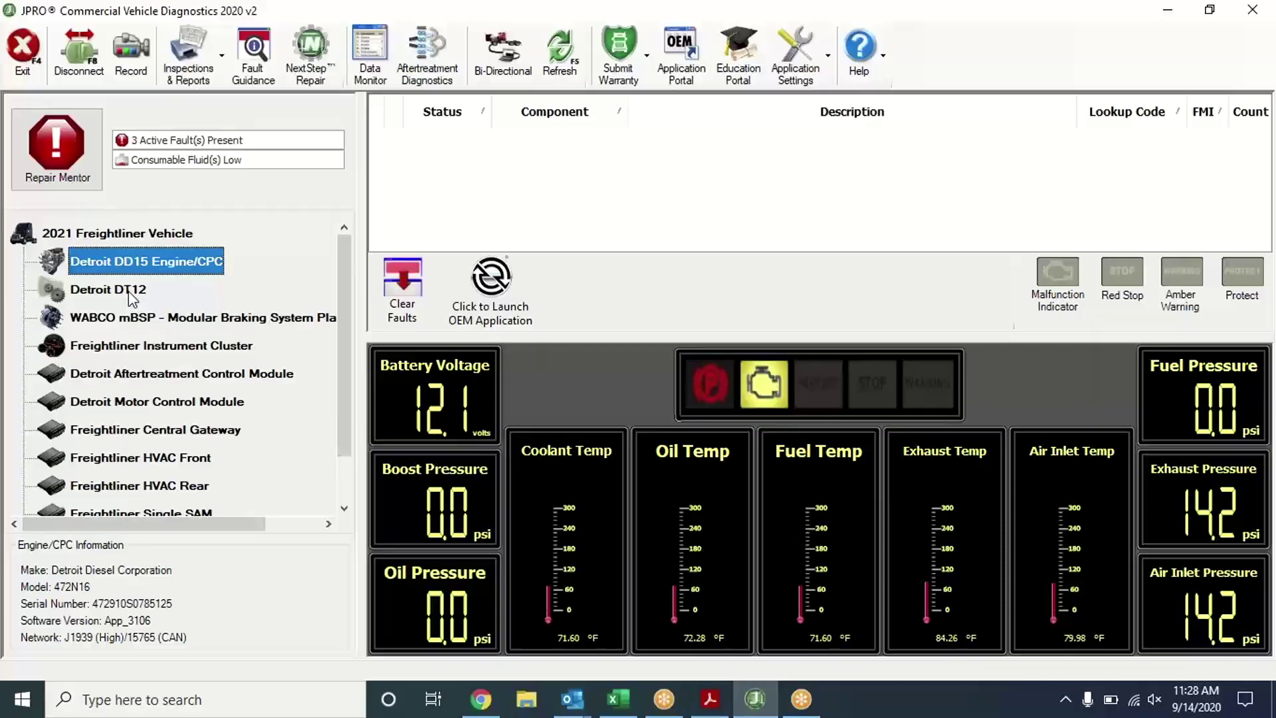
left_click(129, 290)
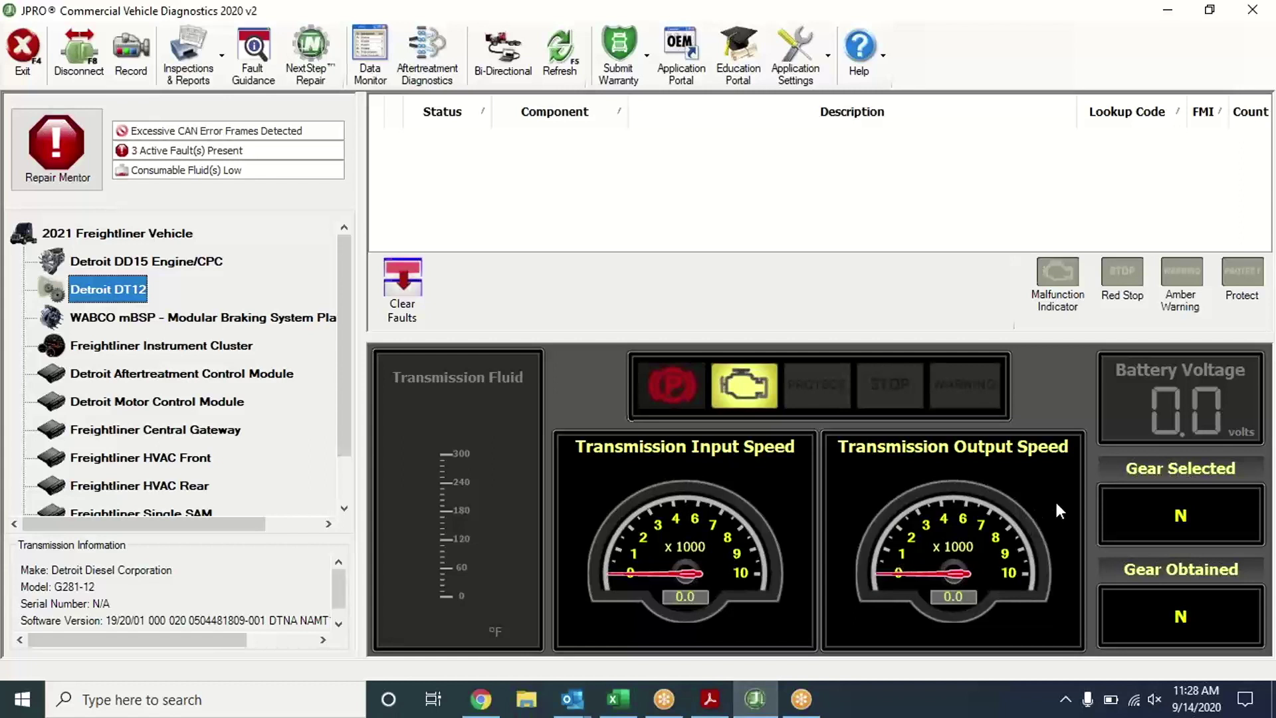
left_click(156, 314)
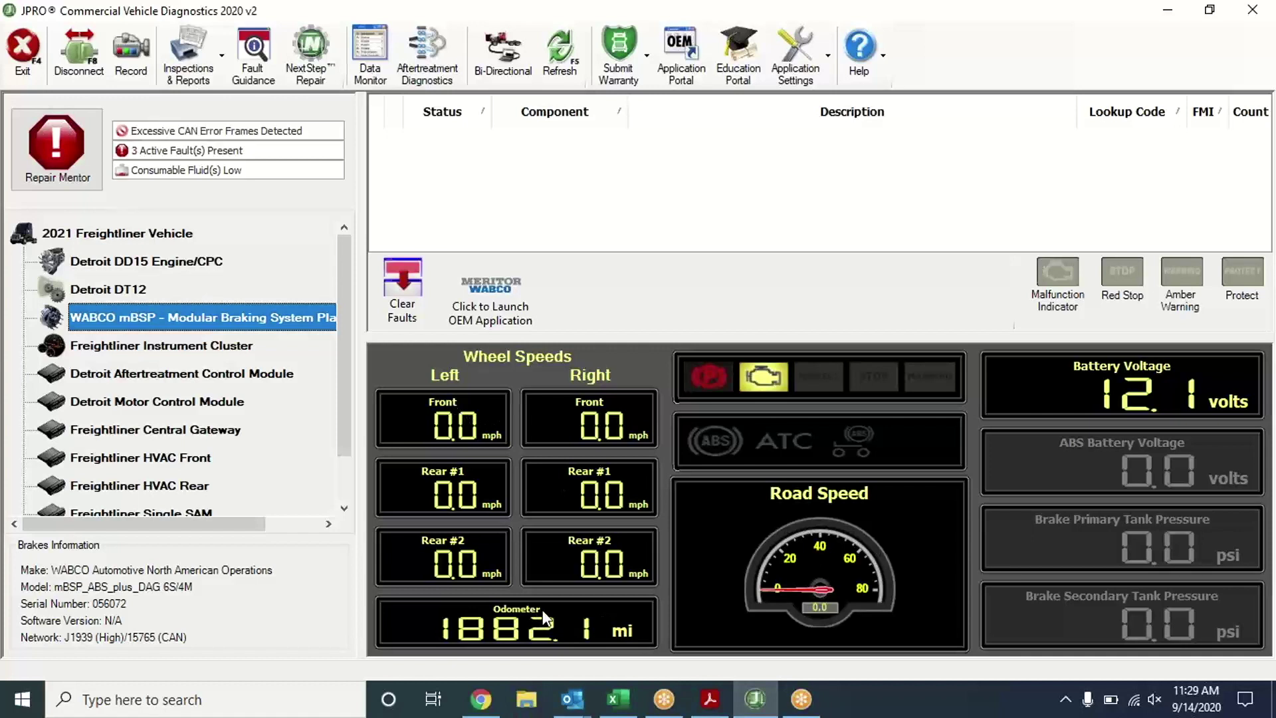
From the whole vehicle's fault list, look up J1939 in the Data Link Failure fault and browse the full Industry Terms document
left_click(169, 237)
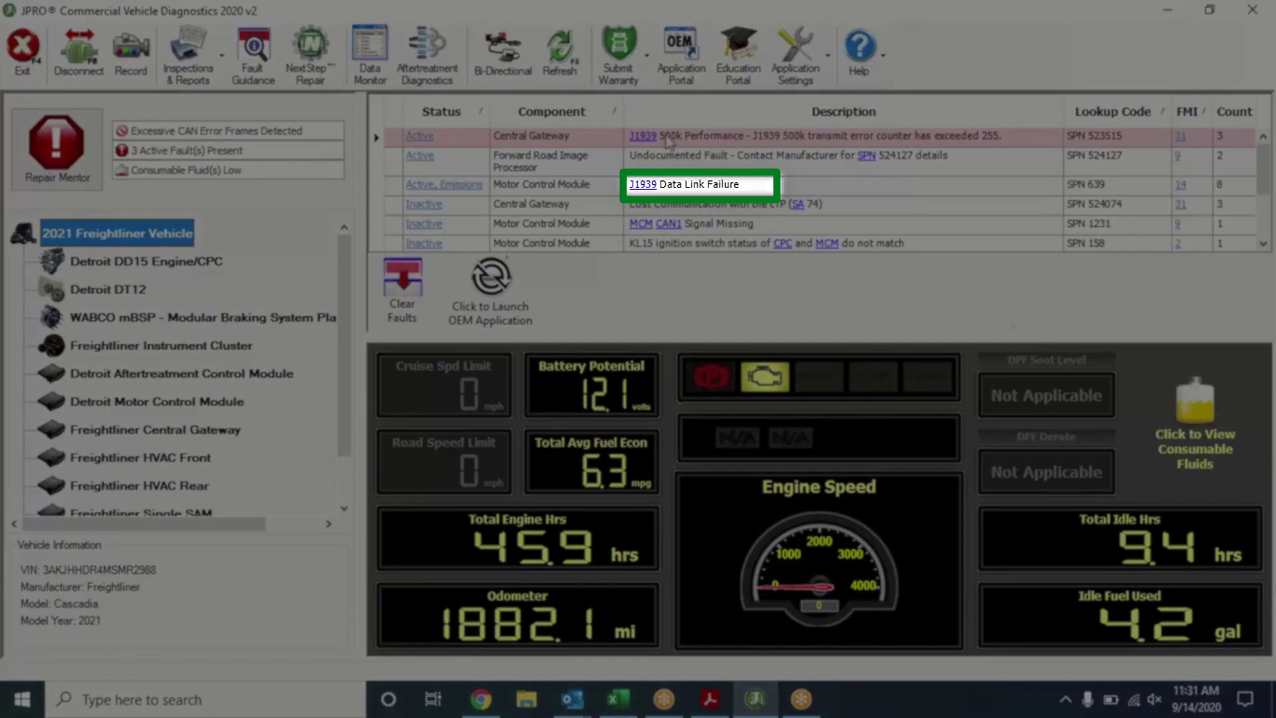
left_click(656, 184)
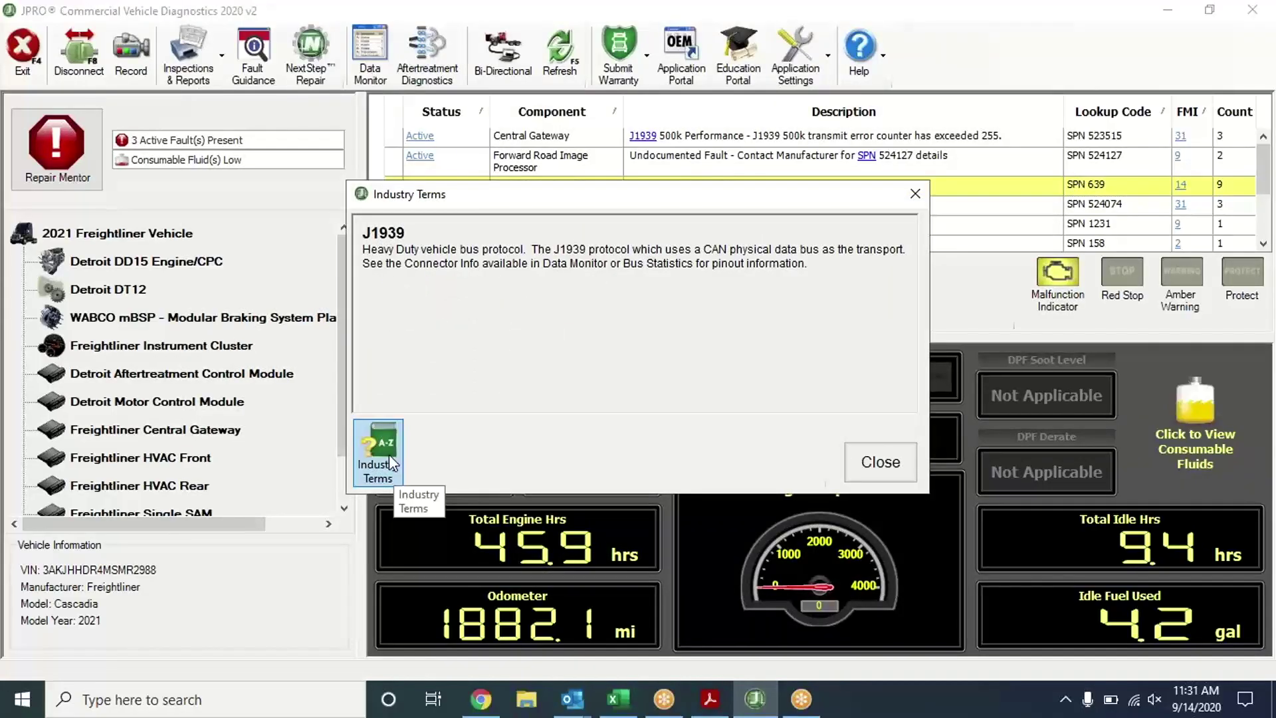
left_click(389, 454)
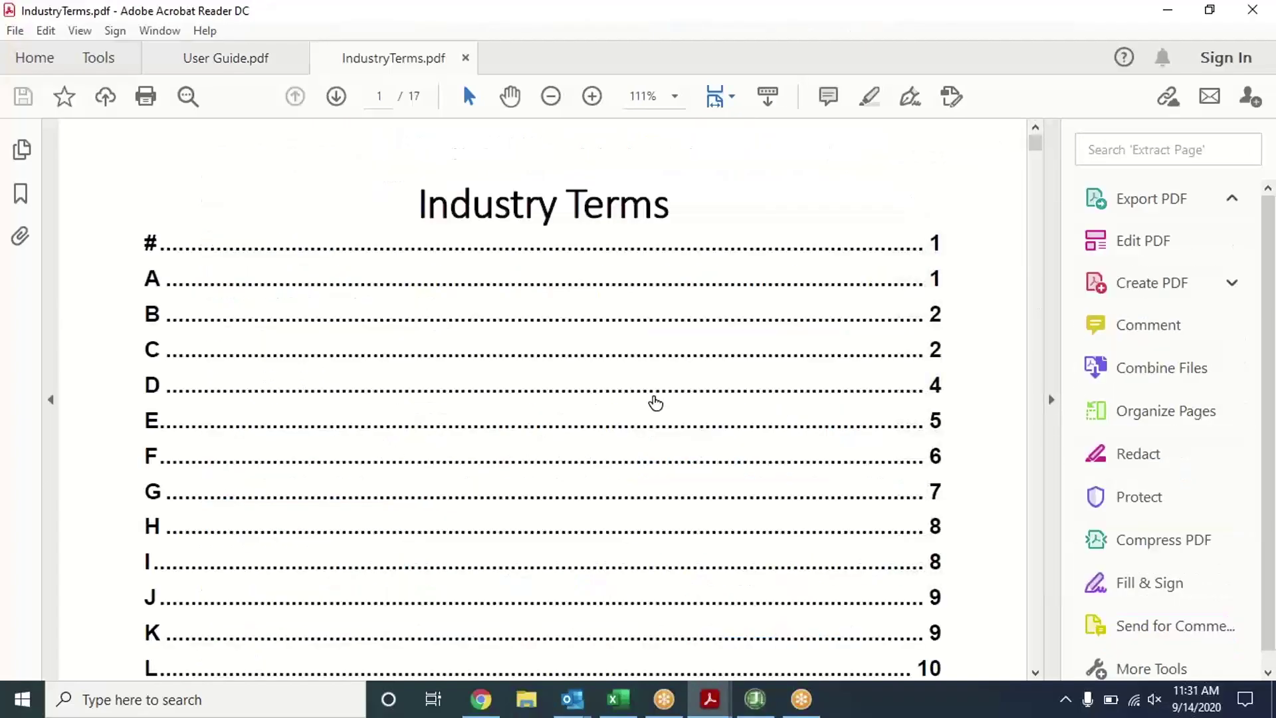
left_click(1040, 194)
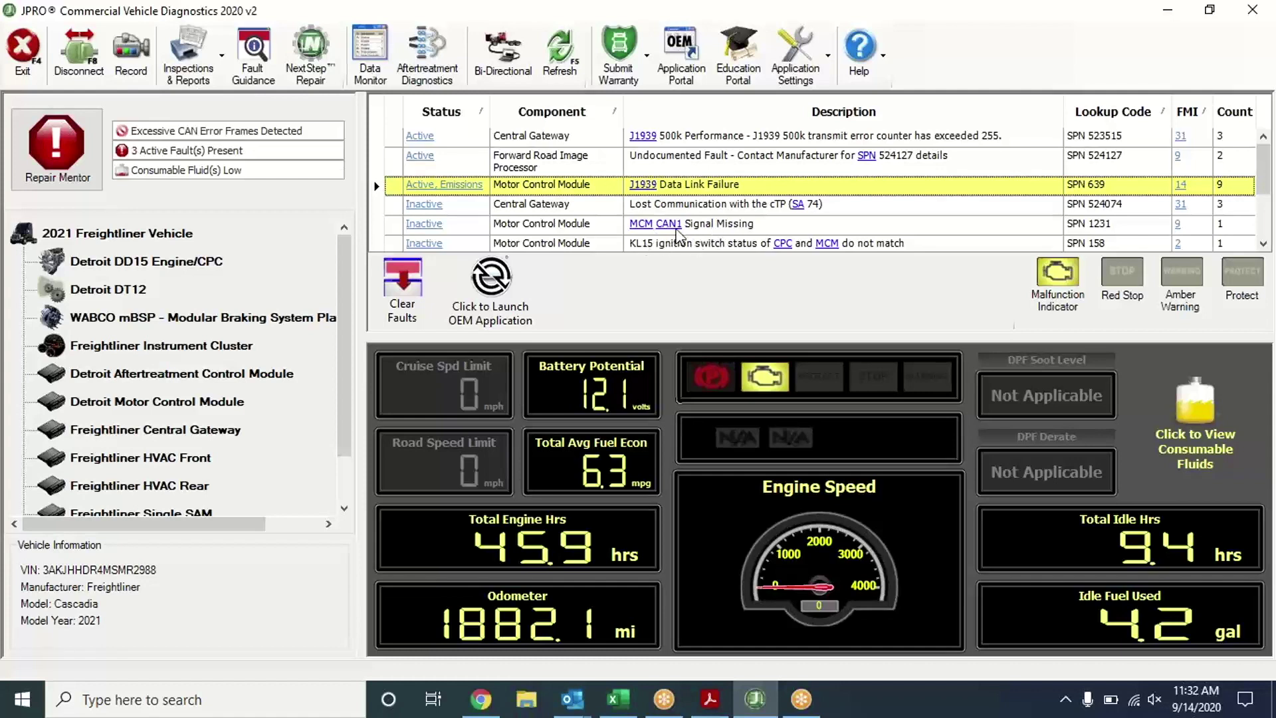
Look up the meaning of the Data Link Failure fault's "Active, Emissions" status and read the full Fault Status Assistance
left_click(434, 184)
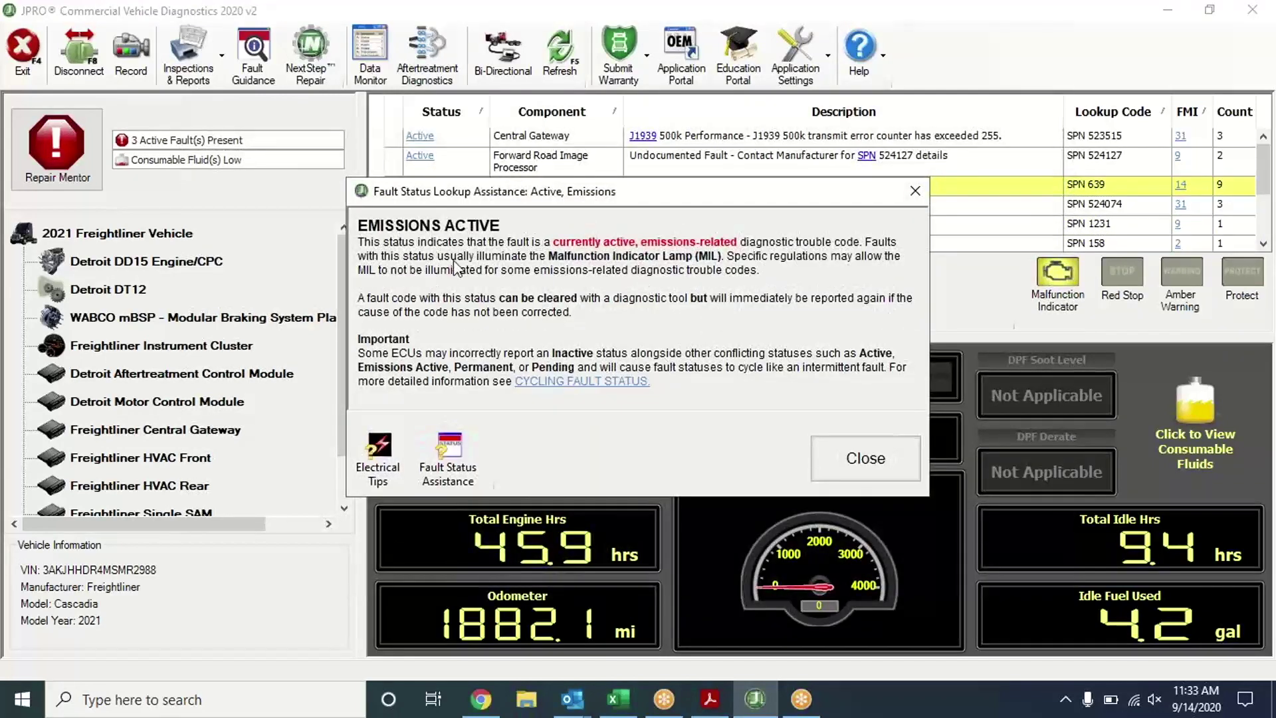
left_click(448, 449)
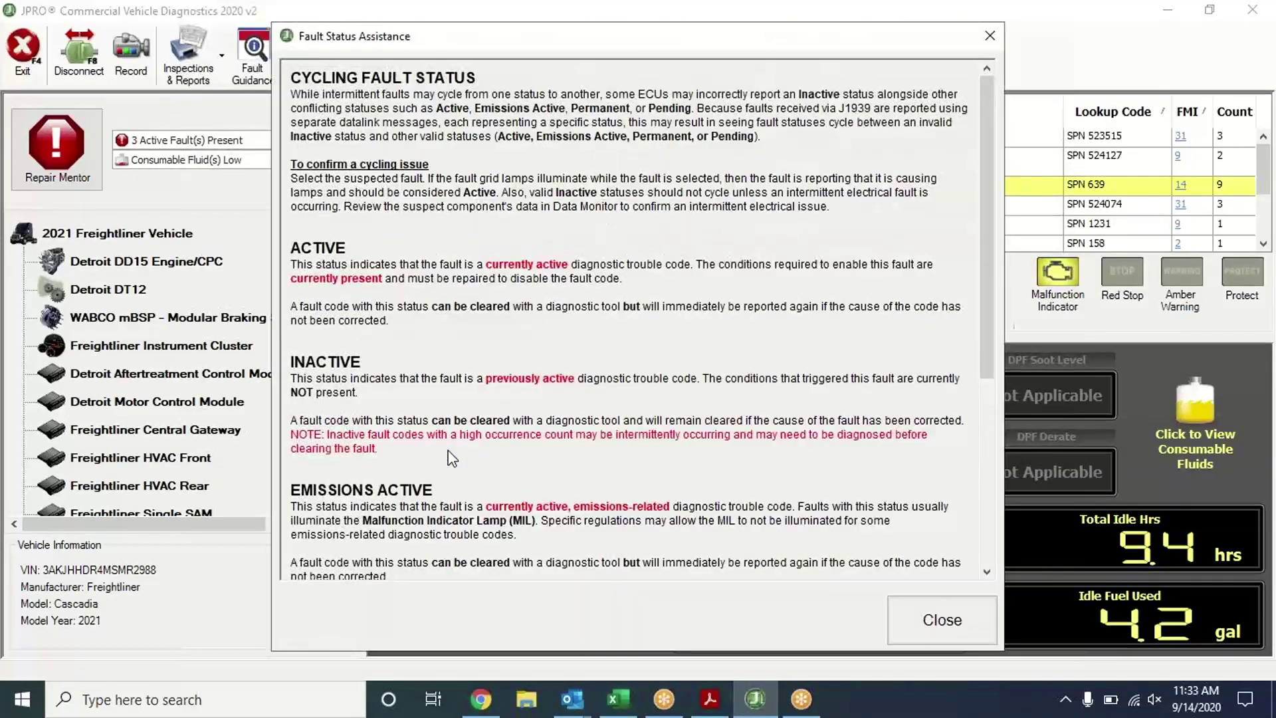
left_click(951, 623)
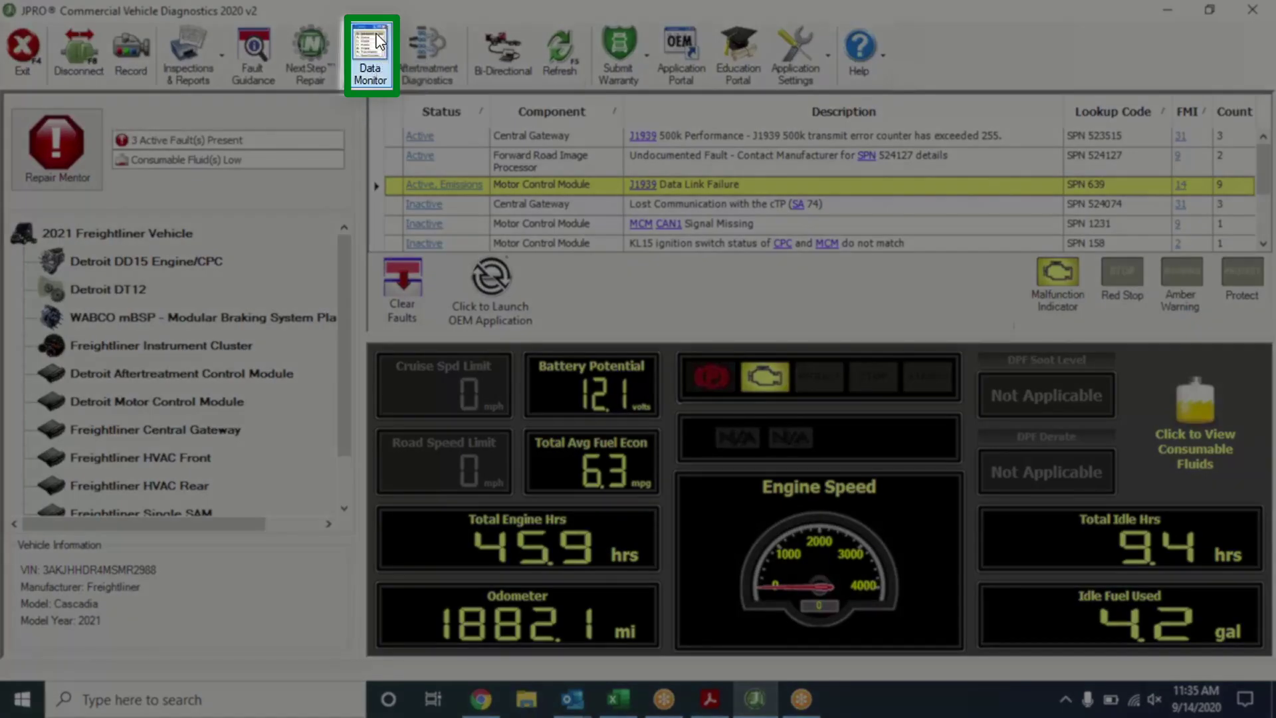
Search the Data Monitor parameters of all components for "parking"
left_click(376, 41)
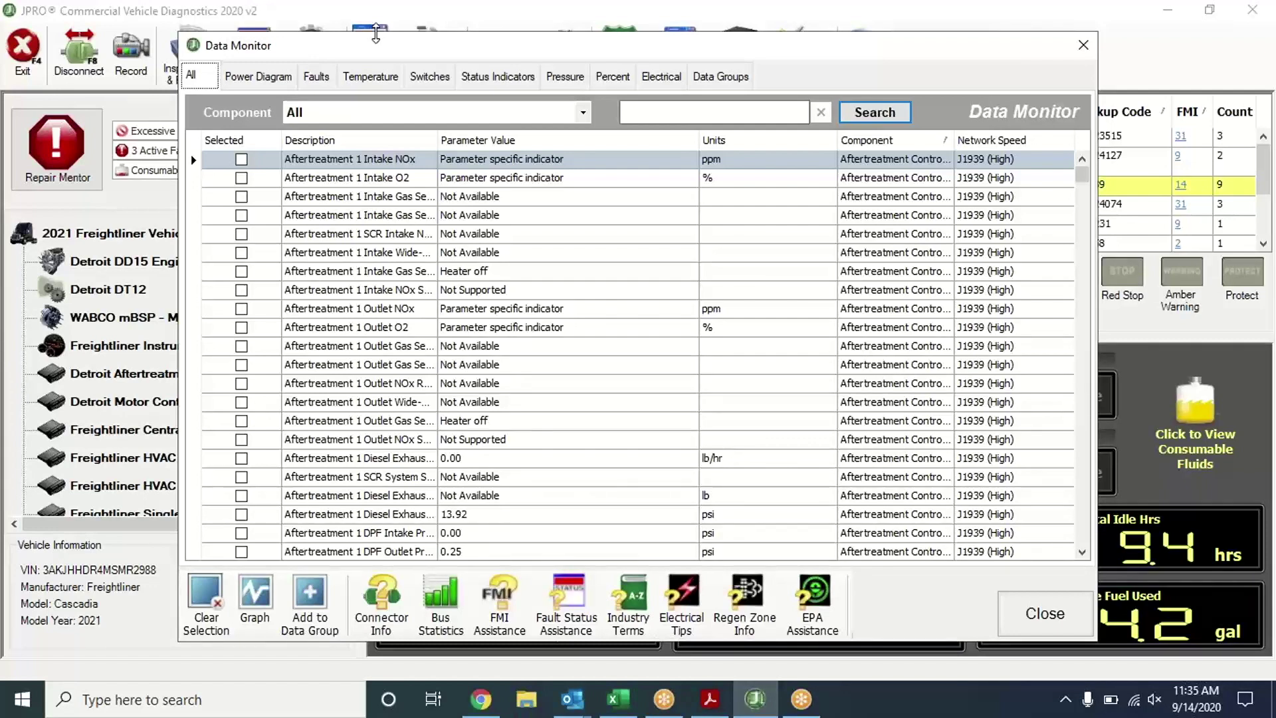
left_click(662, 114)
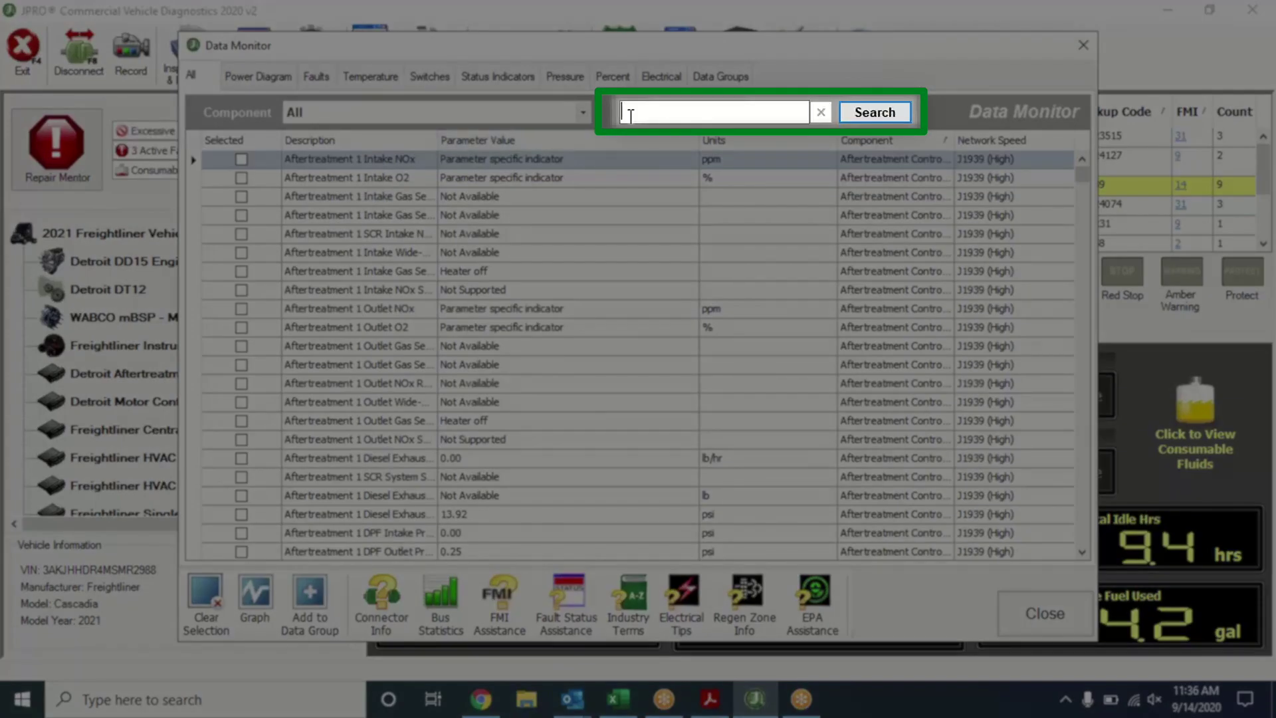
type("parking")
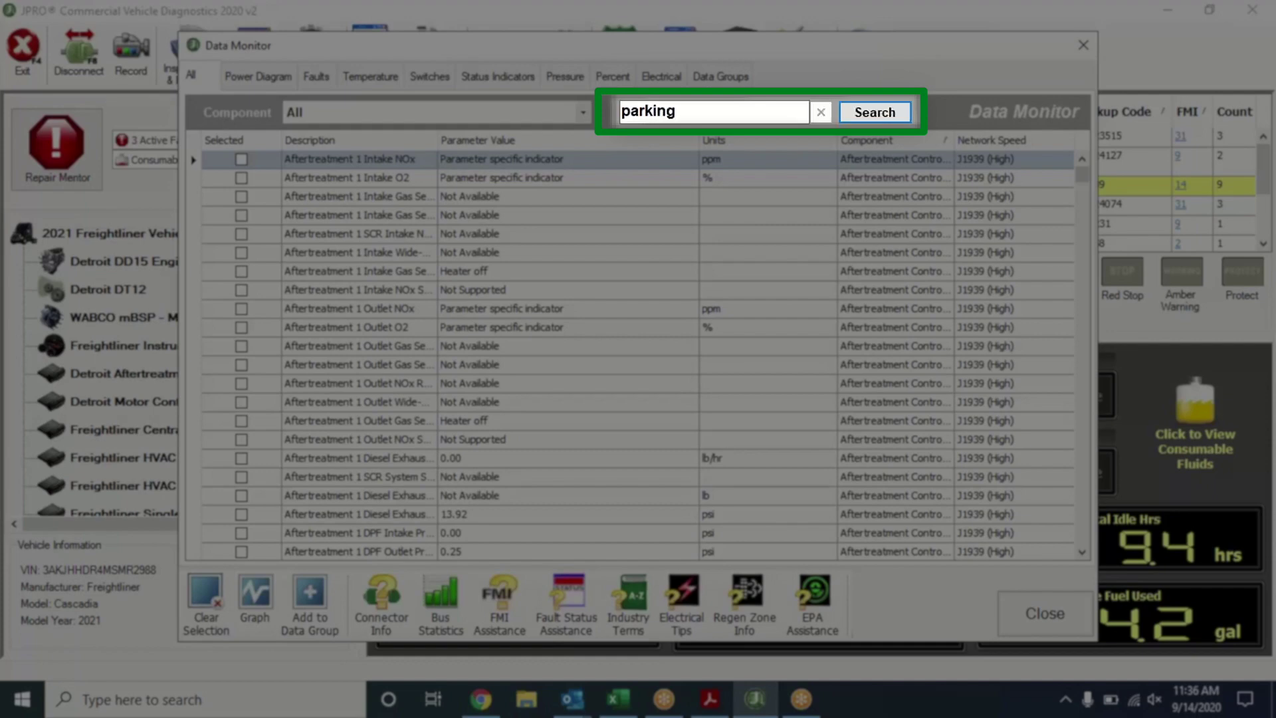
left_click(861, 115)
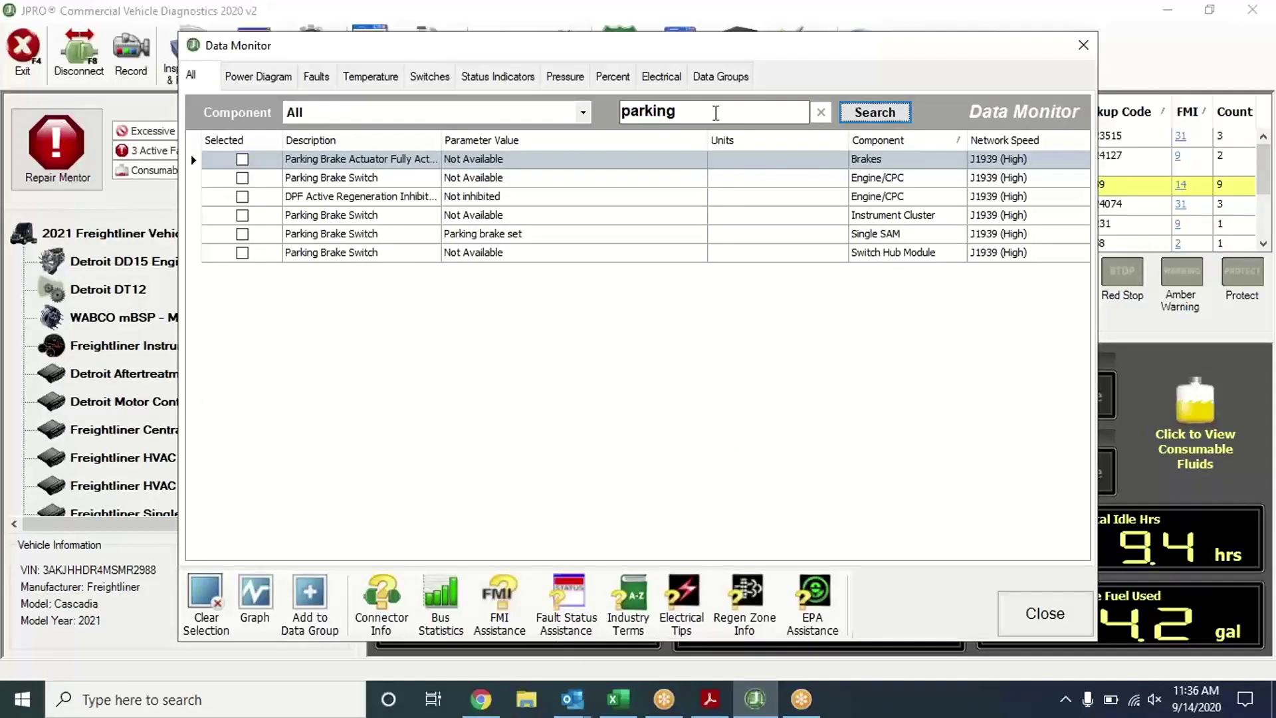
Search the Data Monitor parameters for "switch" instead
key("BackSpace")
key("BackSpace")
key("BackSpace")
key("BackSpace")
key("BackSpace")
key("BackSpace")
key("BackSpace")
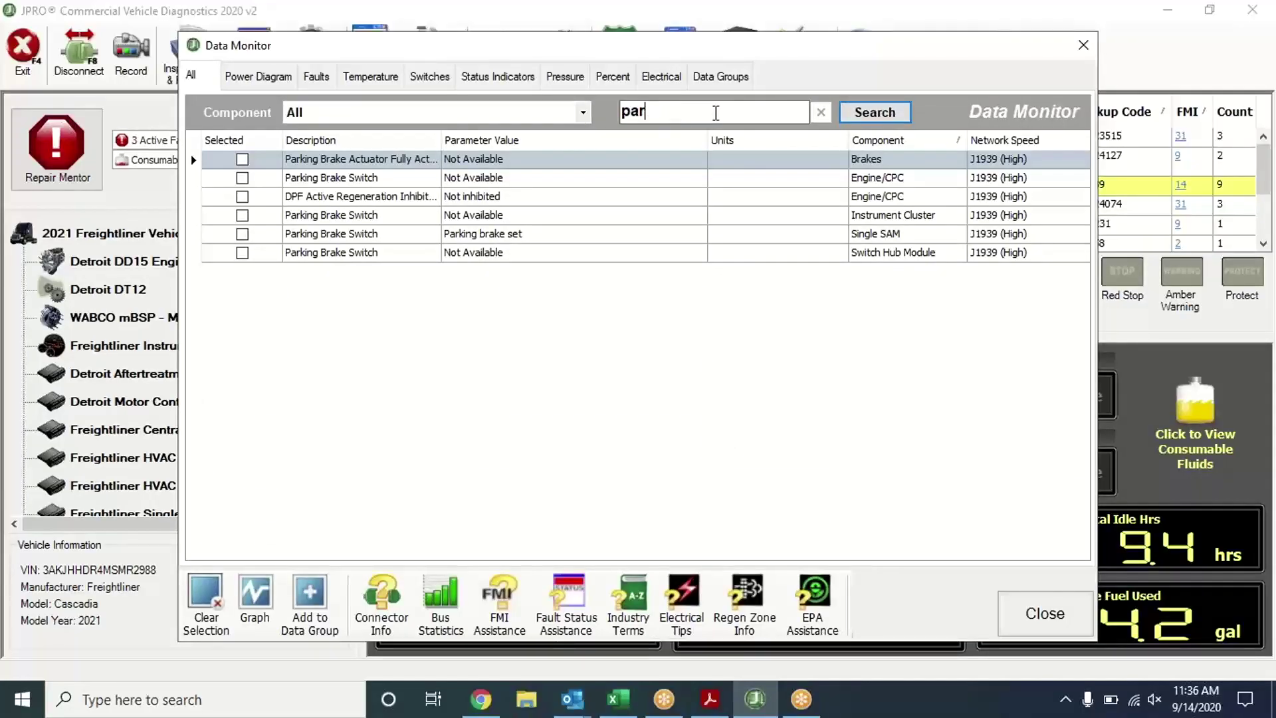
type("switch")
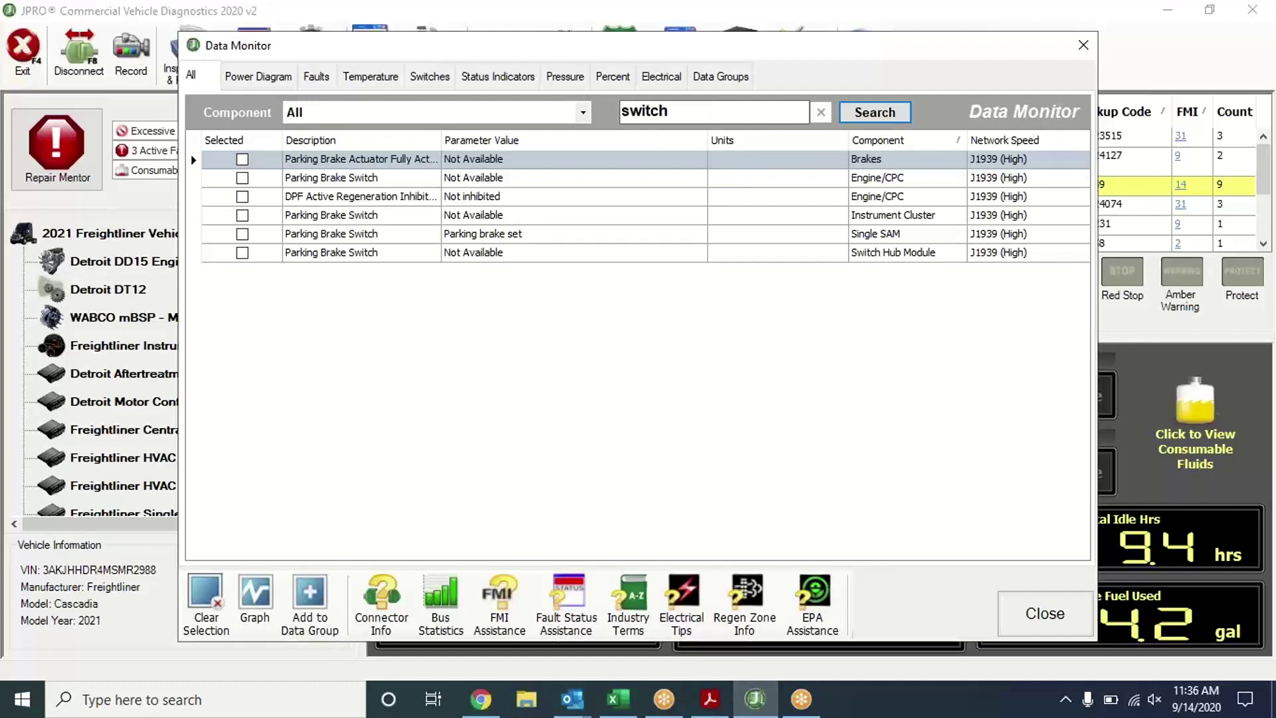
left_click(862, 112)
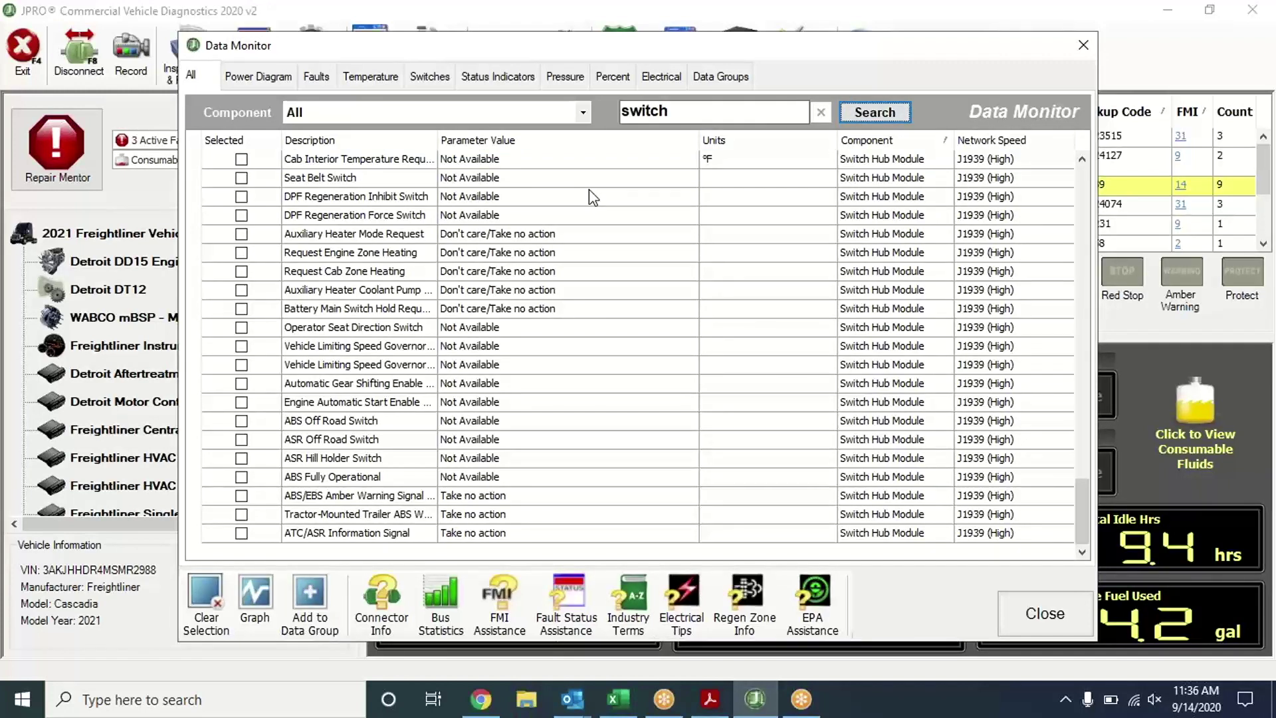
Graph selected aftertreatment parameters, including the two Diesel Oxidation temperatures in °F and the DPF soot load
left_click(242, 270)
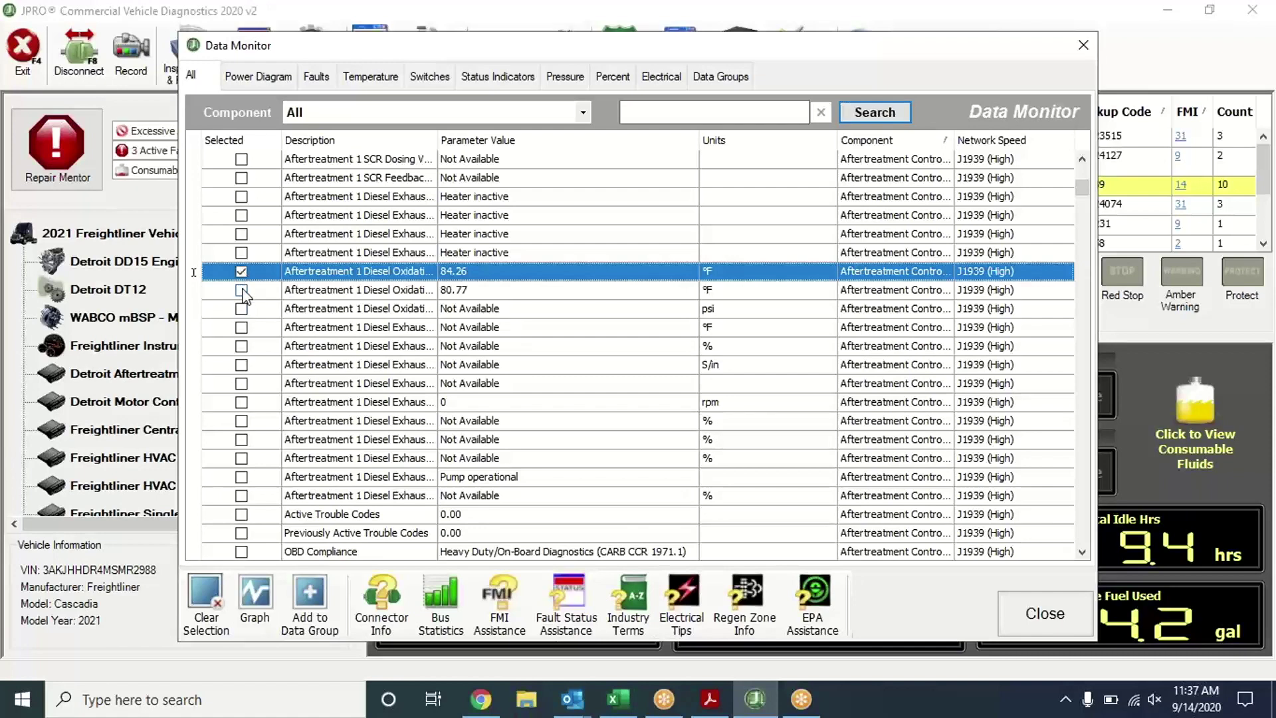
left_click(241, 291)
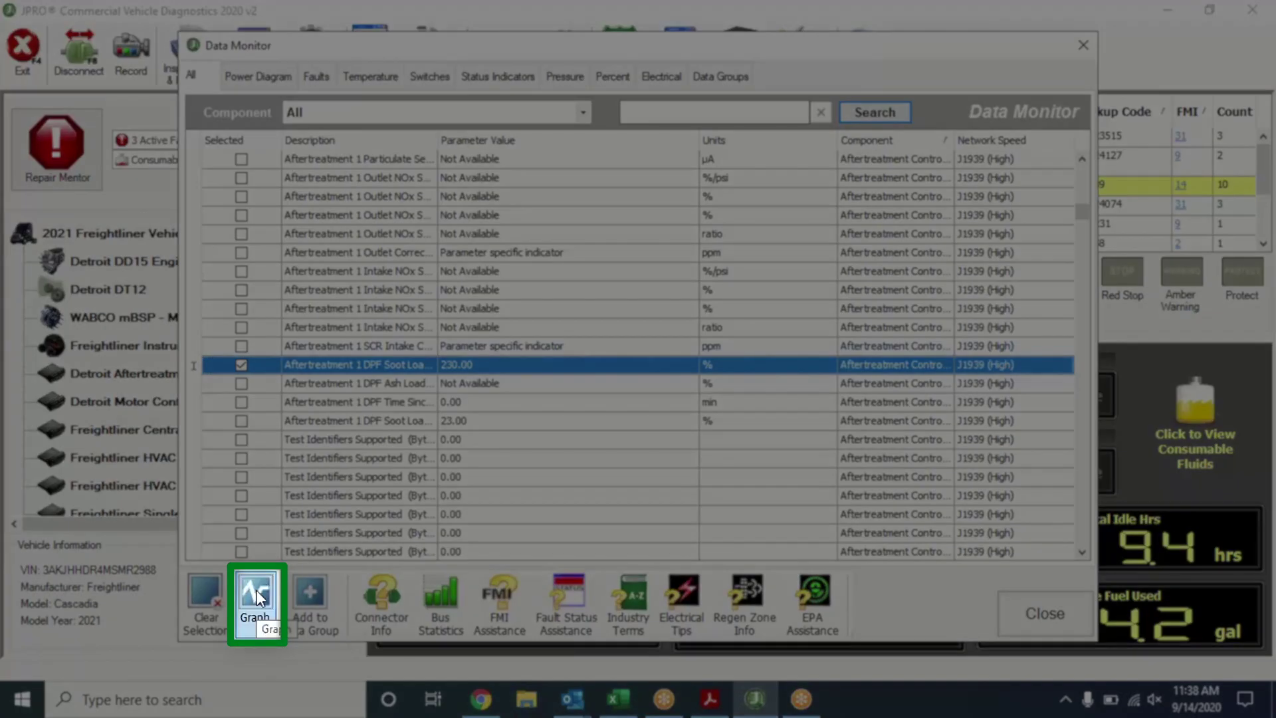
left_click(257, 596)
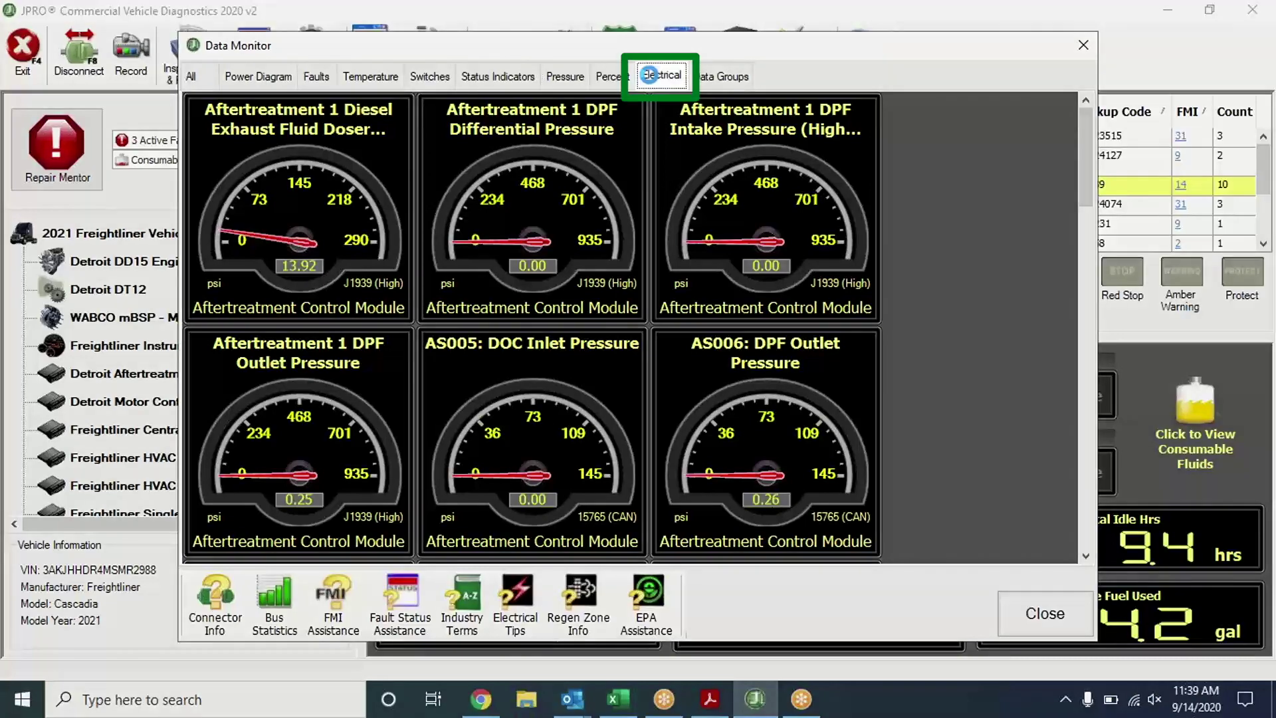
View the electrical gauges, and check the Detroit DD15 Engine/CPC voltage details in the power diagram
left_click(651, 79)
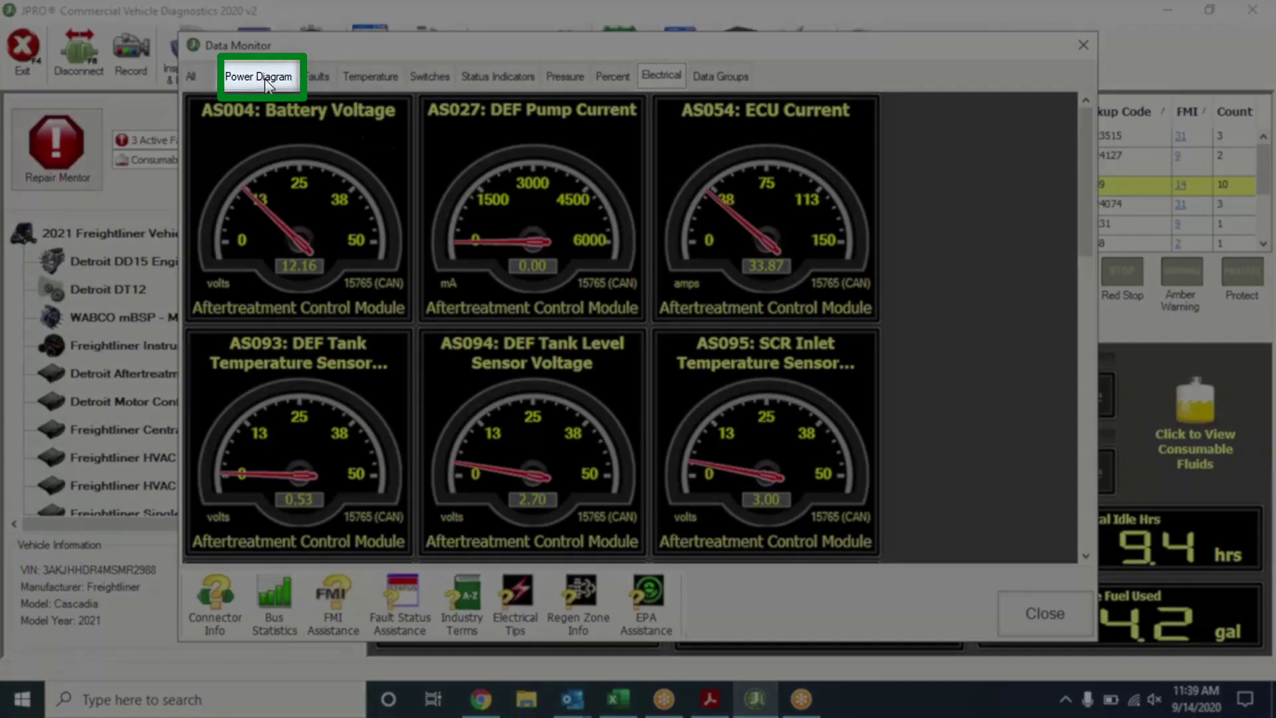
left_click(265, 78)
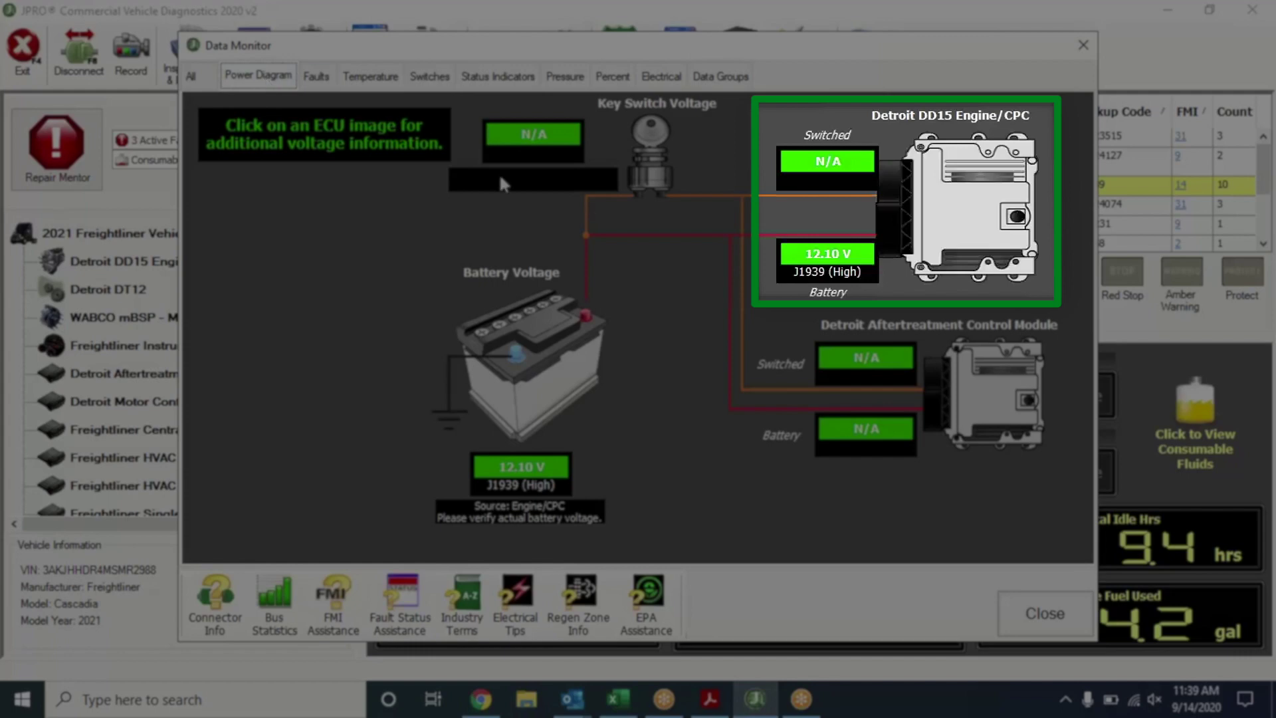
left_click(969, 194)
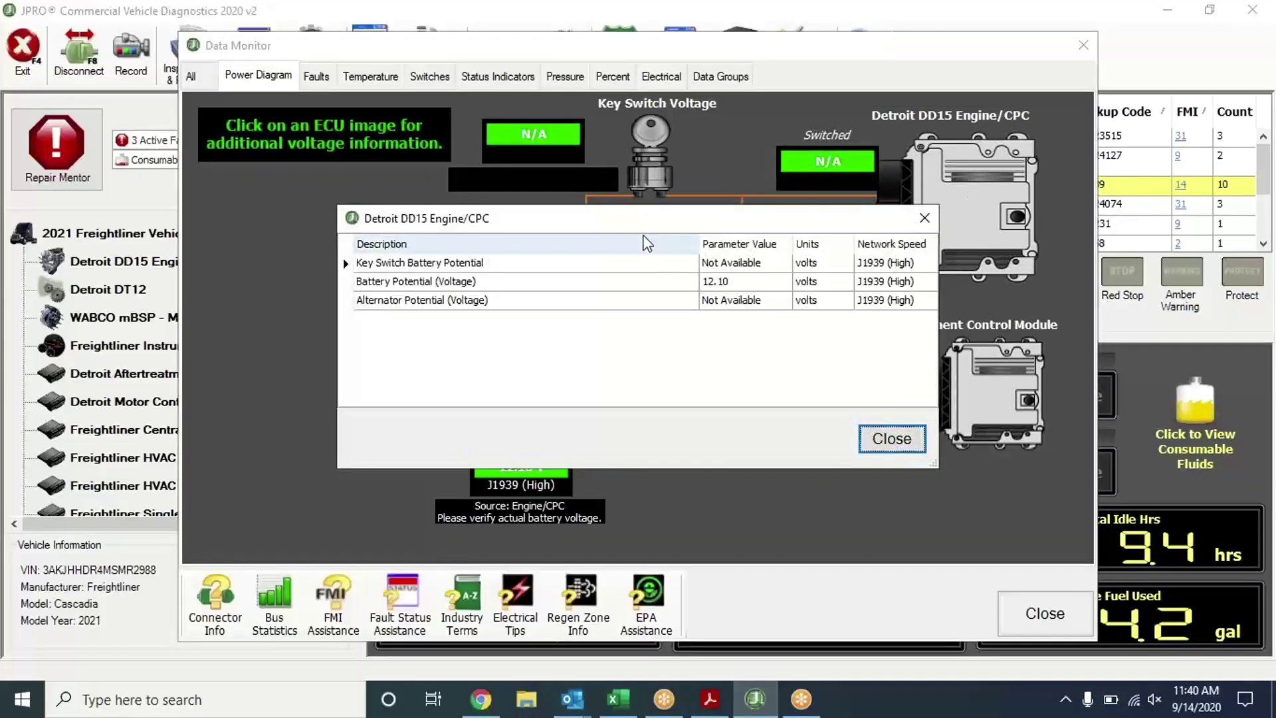
left_click(889, 440)
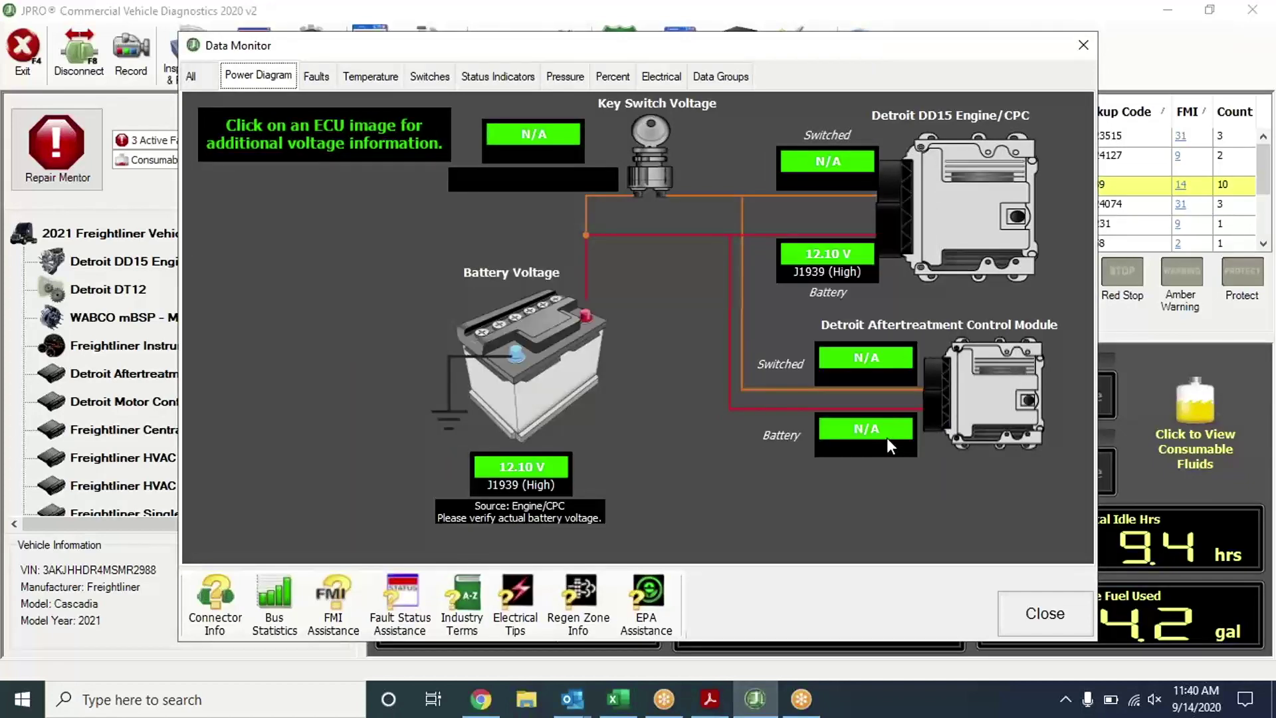
left_click(886, 437)
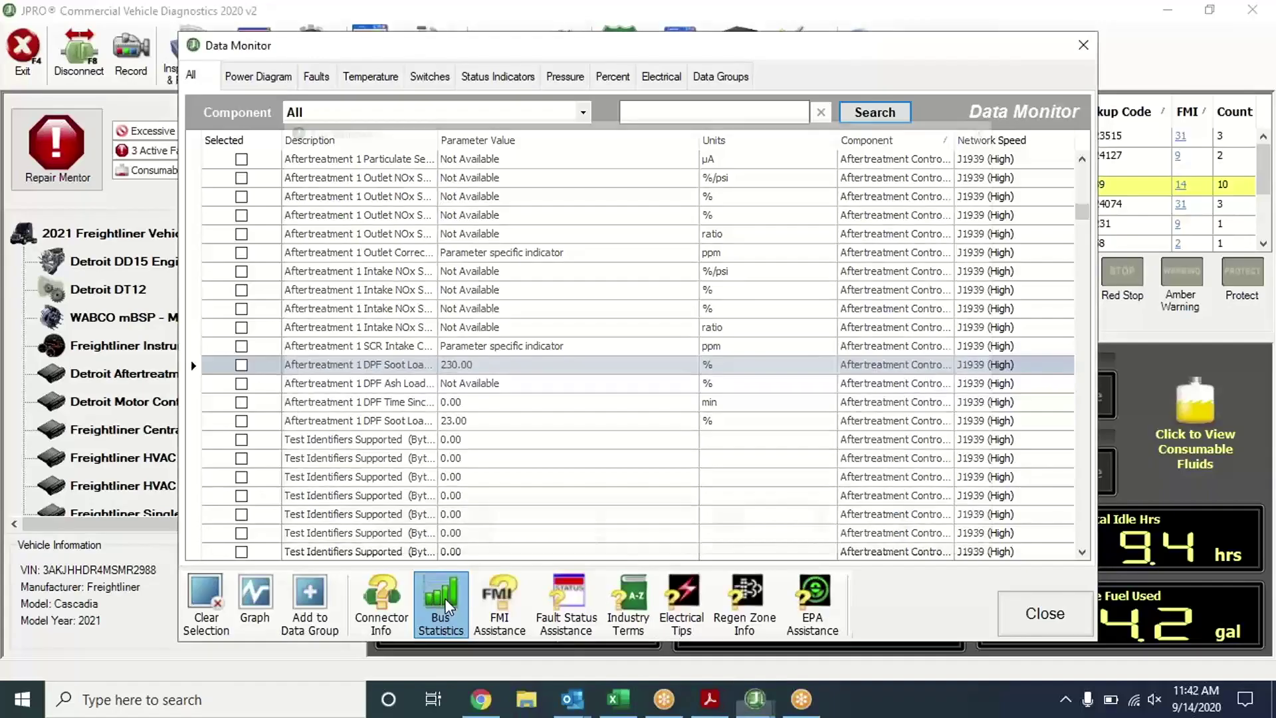
Examine the bus statistics and compare the connector pinouts for Type II 9 pin and Volvo 16 pin
left_click(445, 598)
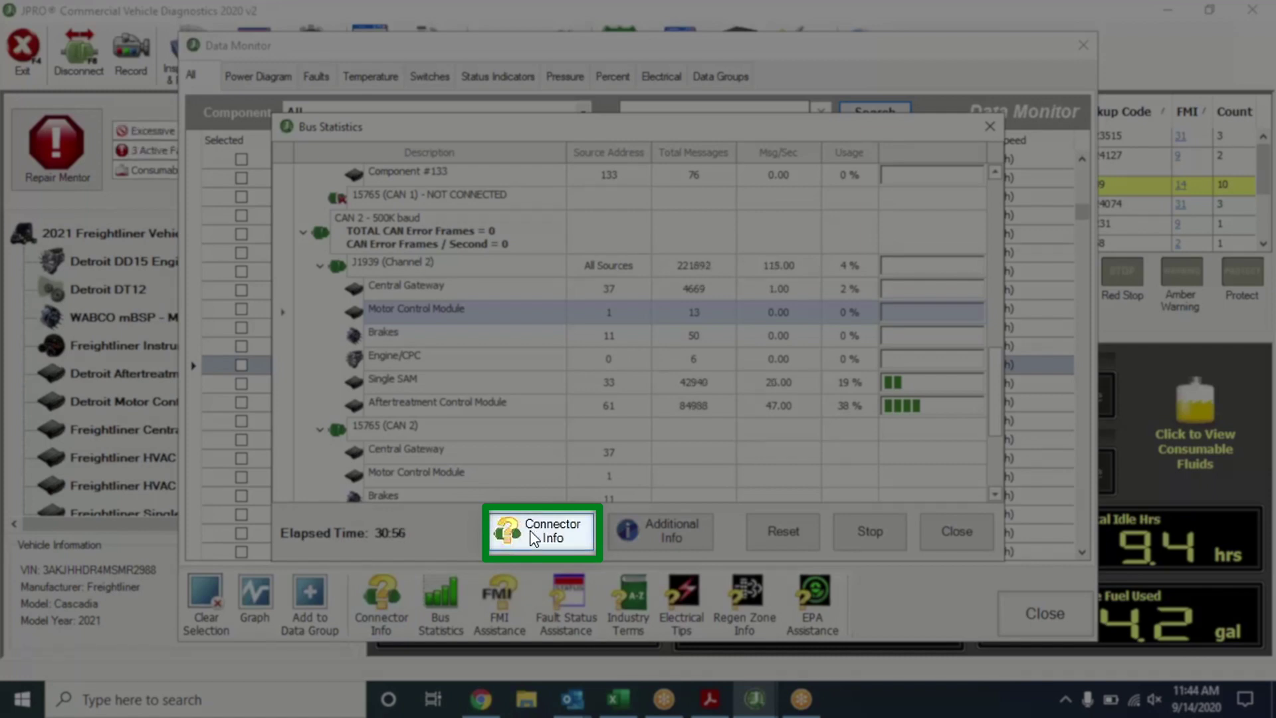
left_click(531, 537)
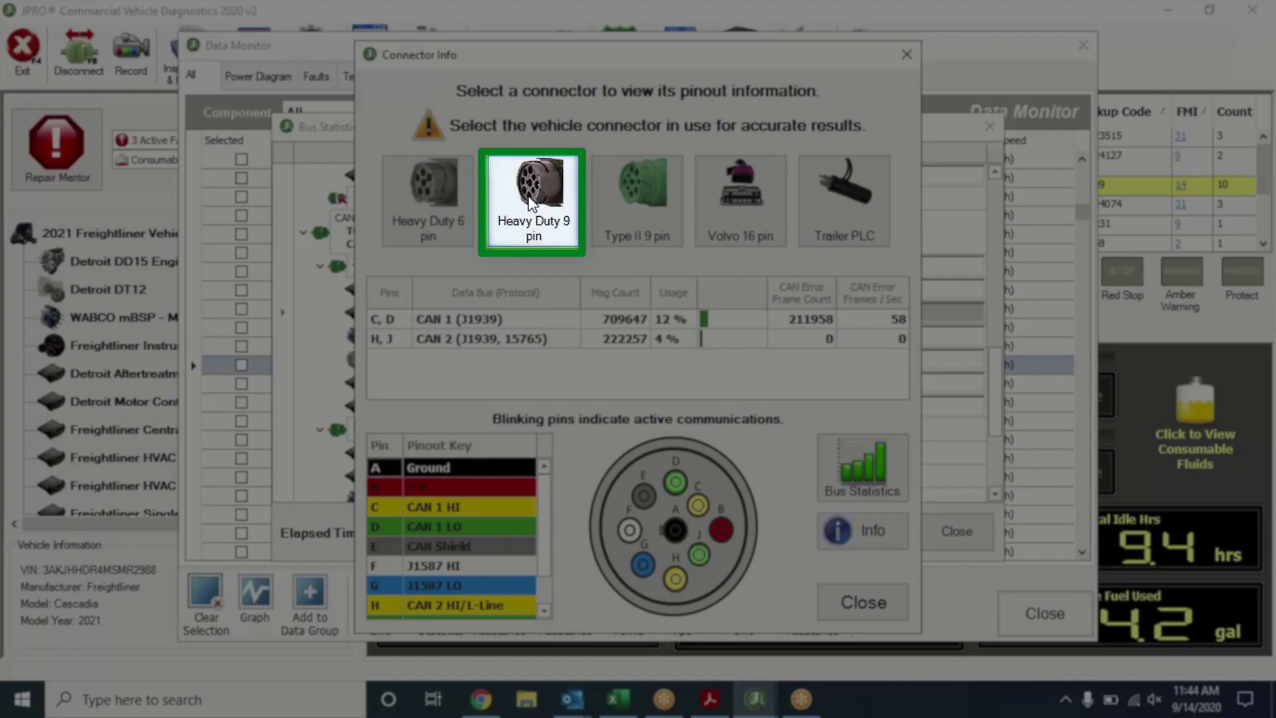
left_click(632, 191)
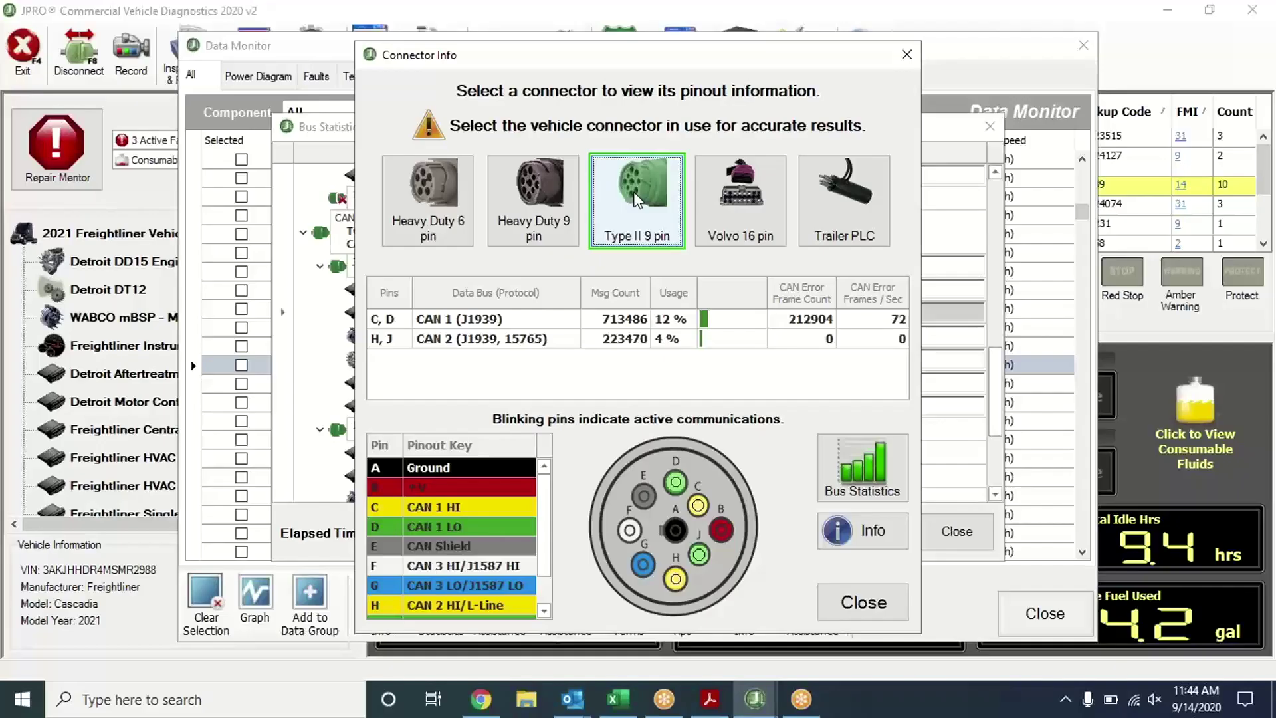
left_click(731, 206)
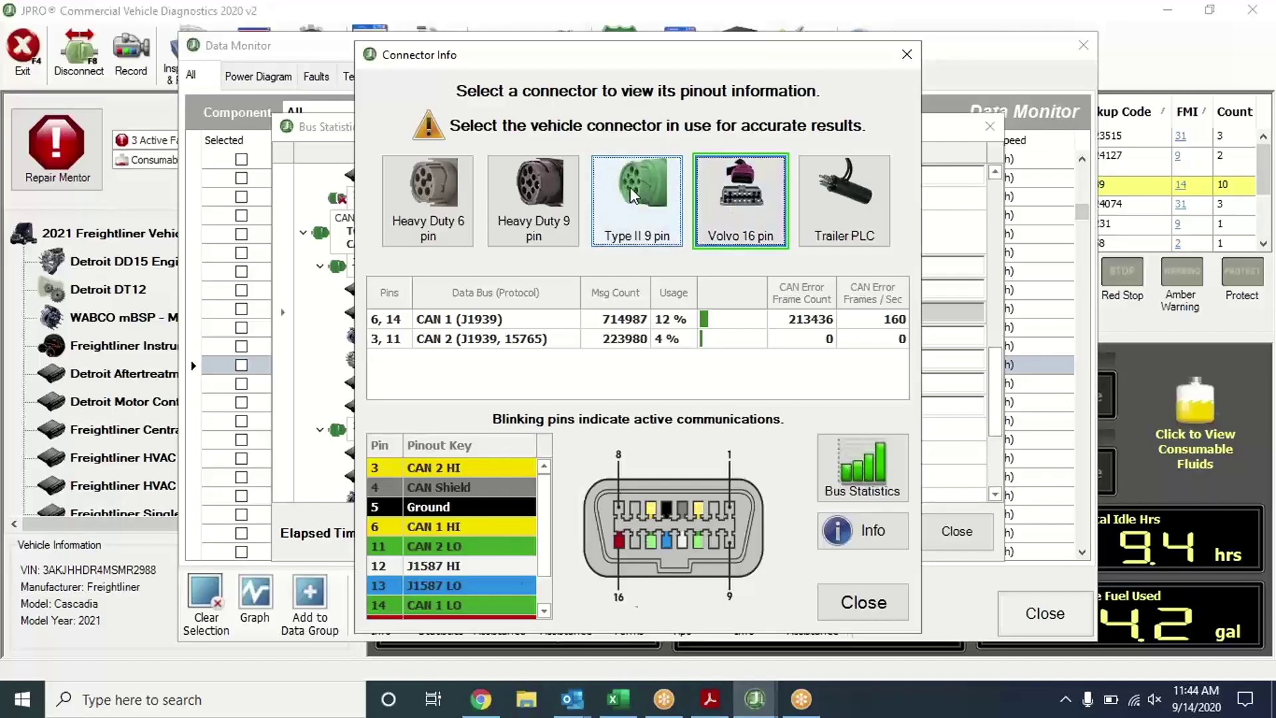
left_click(630, 187)
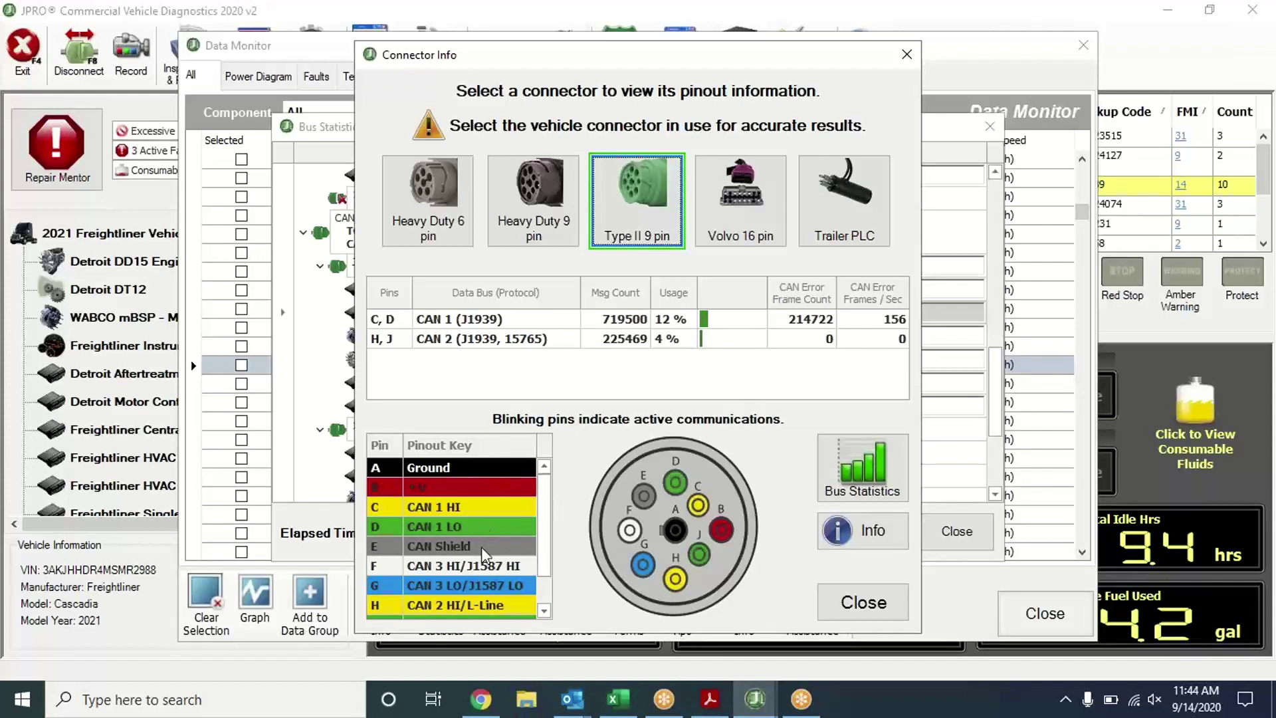
left_click(863, 602)
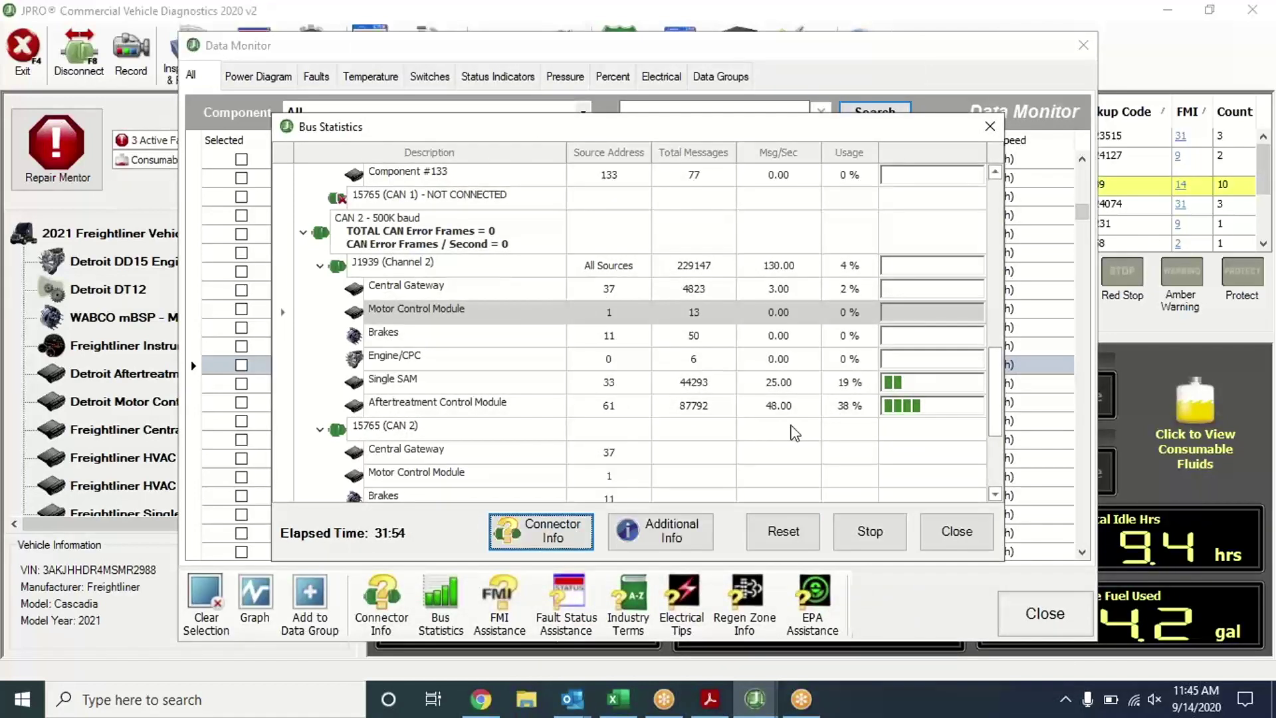
Leave the bus statistics and Data Monitor, and review the Aftertreatment Diagnostics overview, regen status and data views
left_click(988, 127)
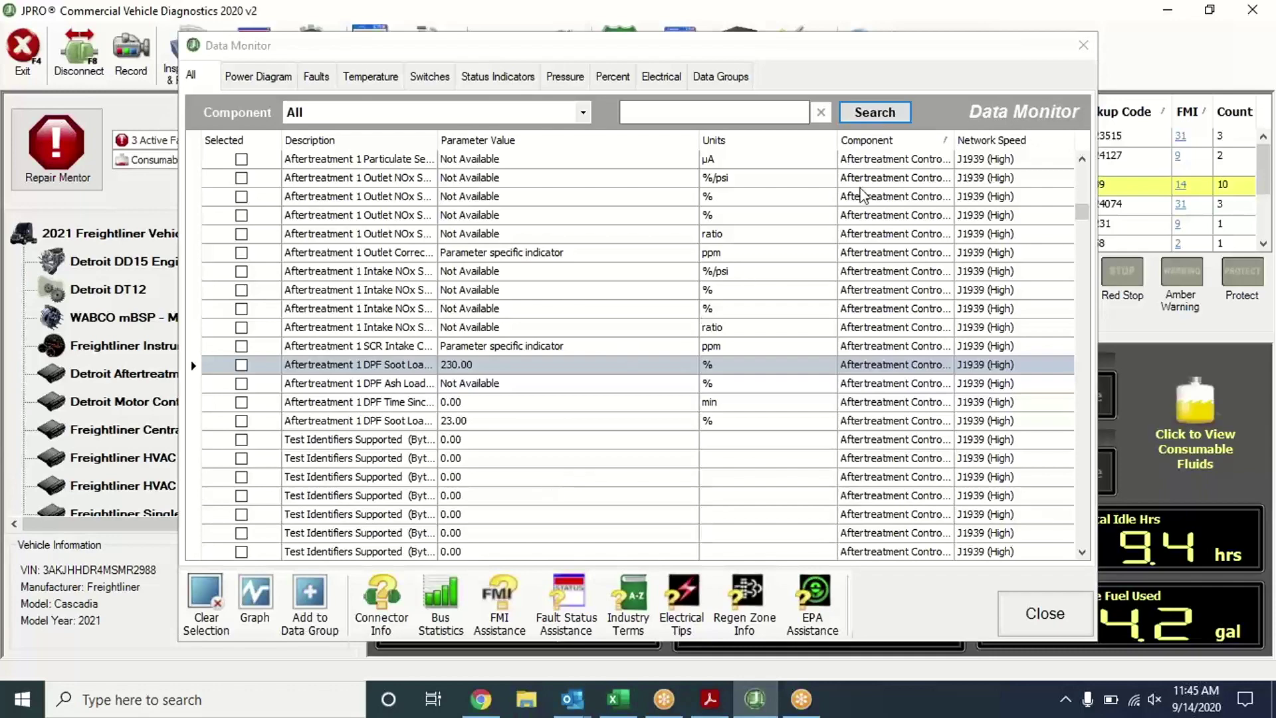
left_click(1082, 46)
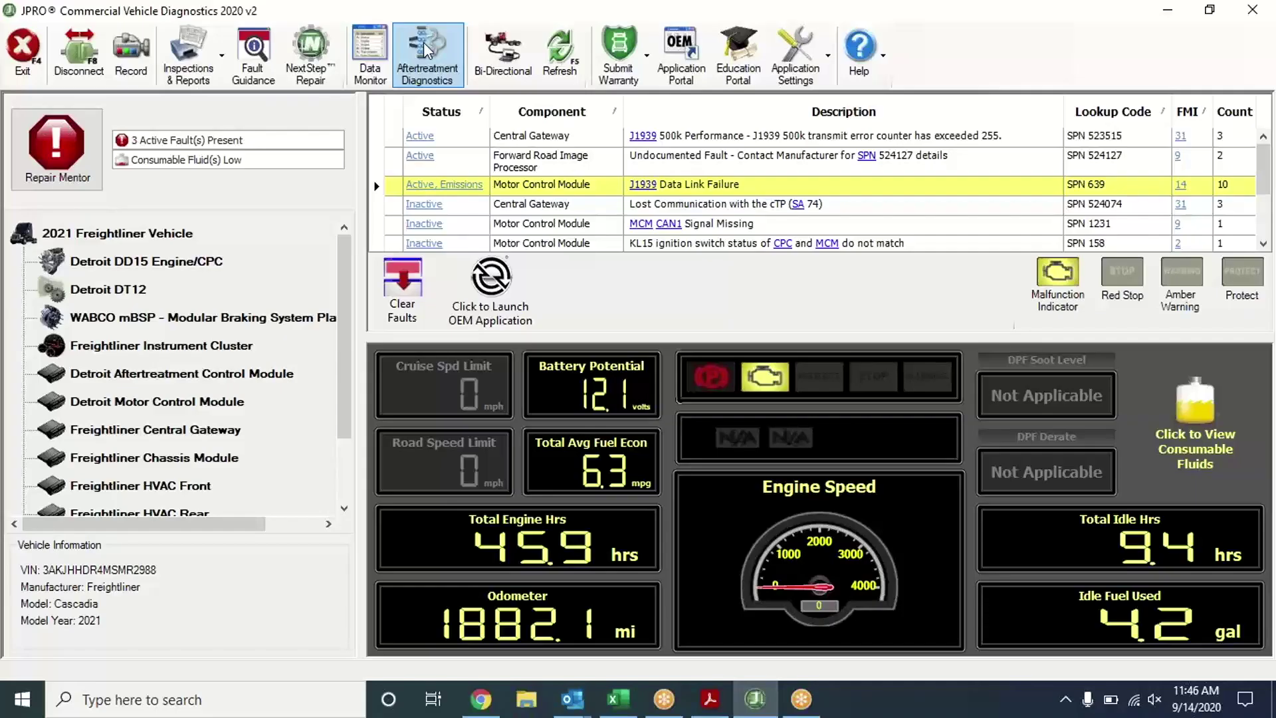
left_click(424, 42)
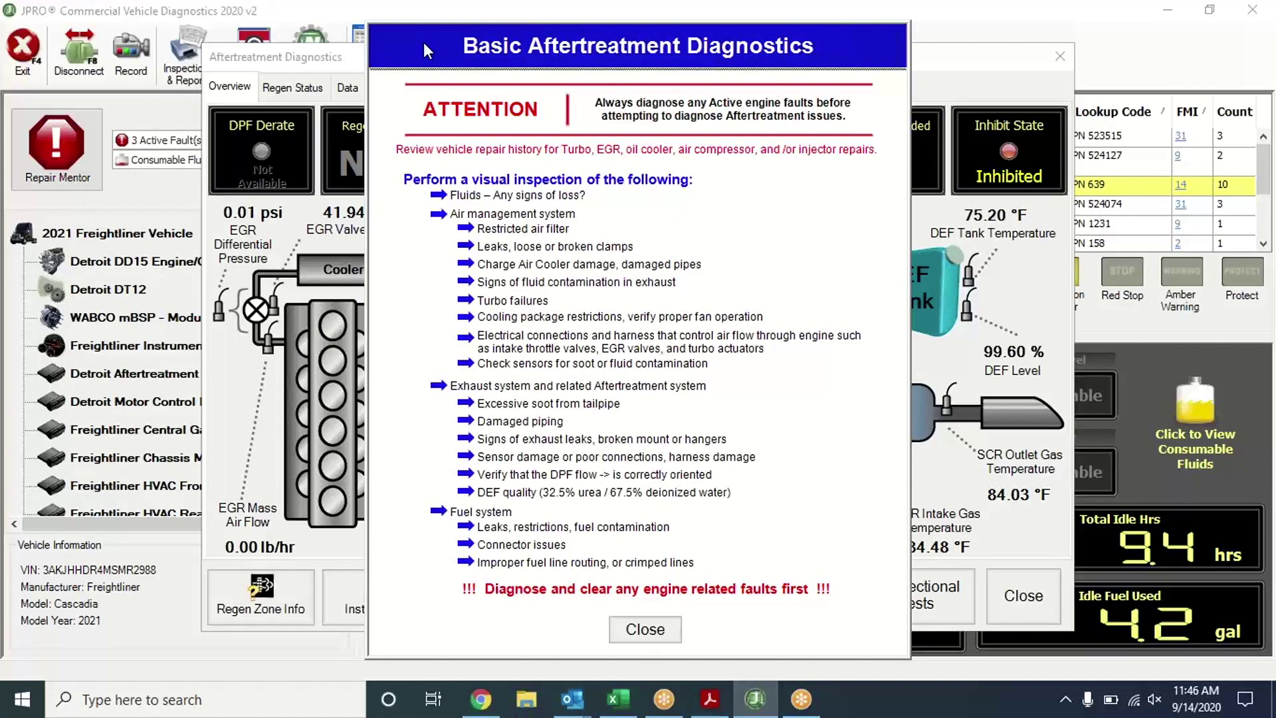
left_click(644, 629)
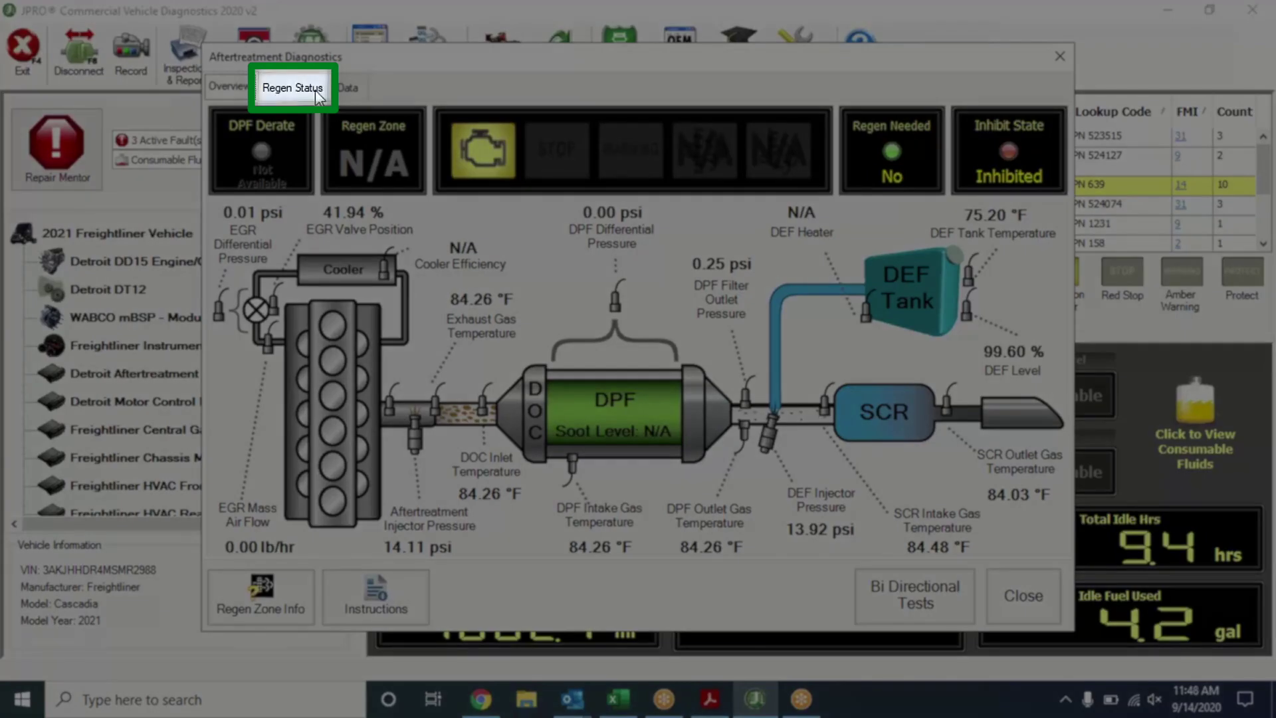
left_click(317, 96)
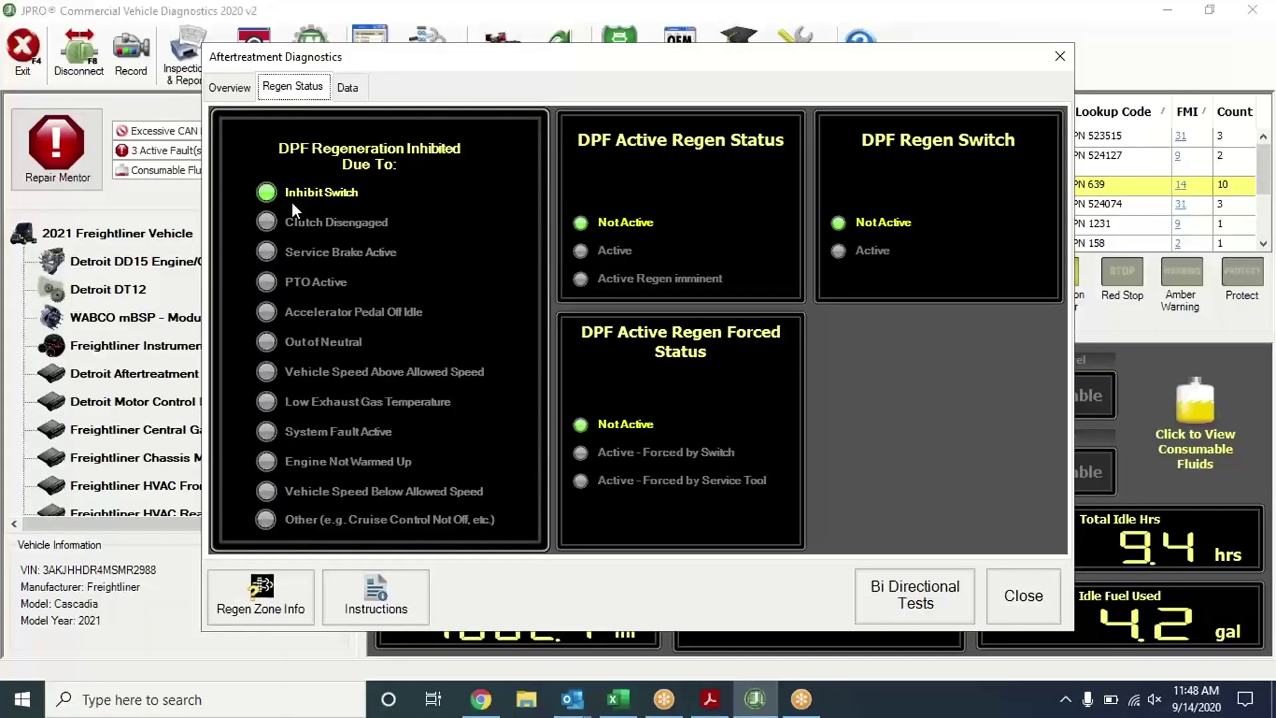
left_click(347, 88)
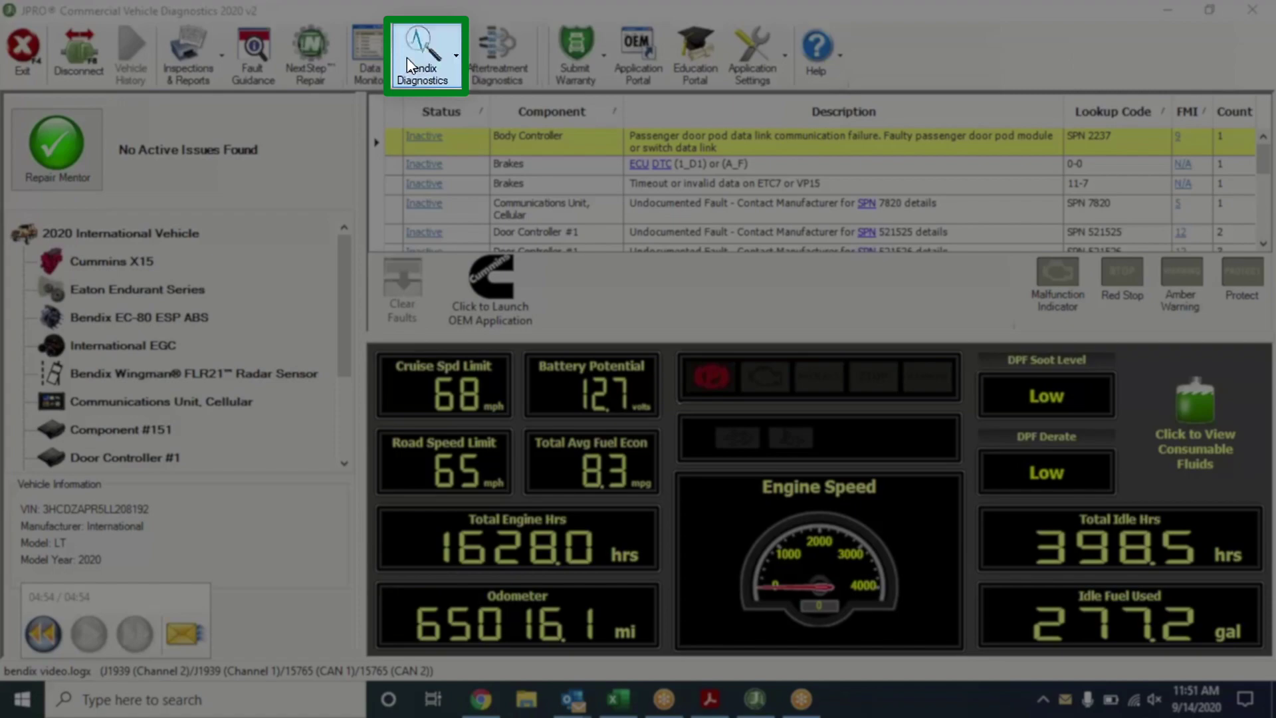
View the Bendix ABS Monitor for the 2020 International vehicle and request its additional information
left_click(406, 57)
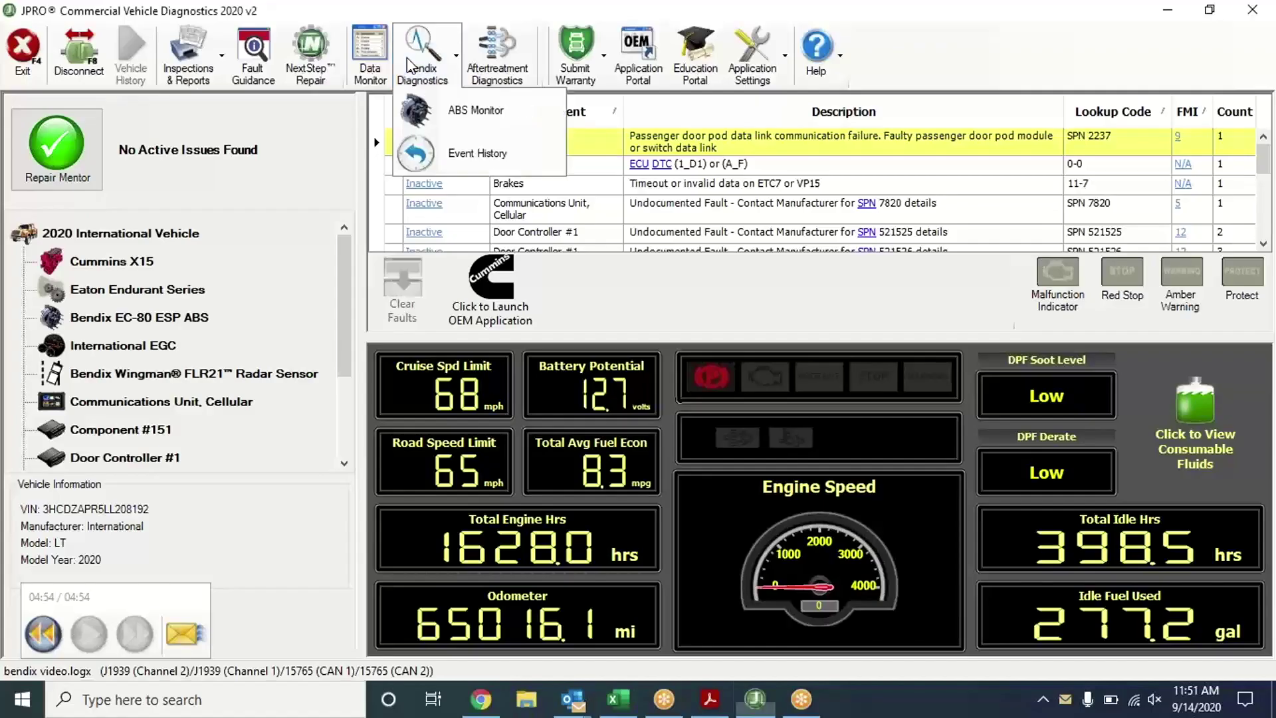
left_click(463, 112)
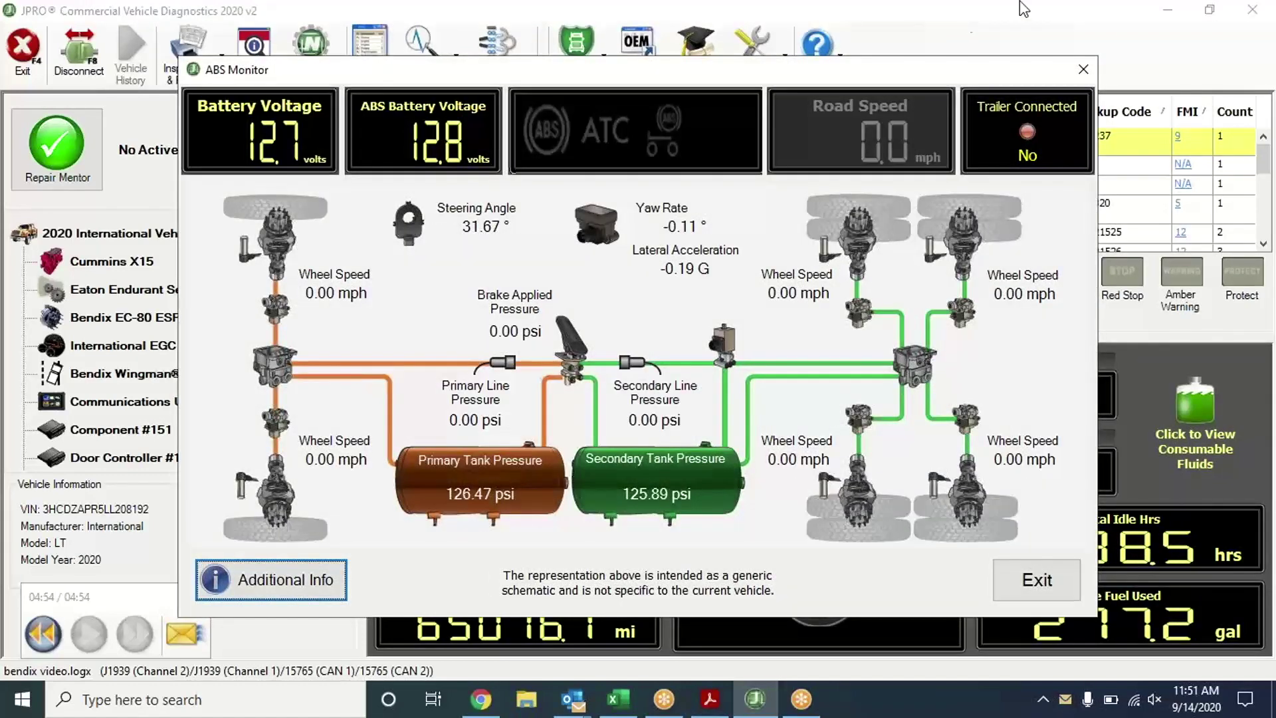
left_click(1258, 56)
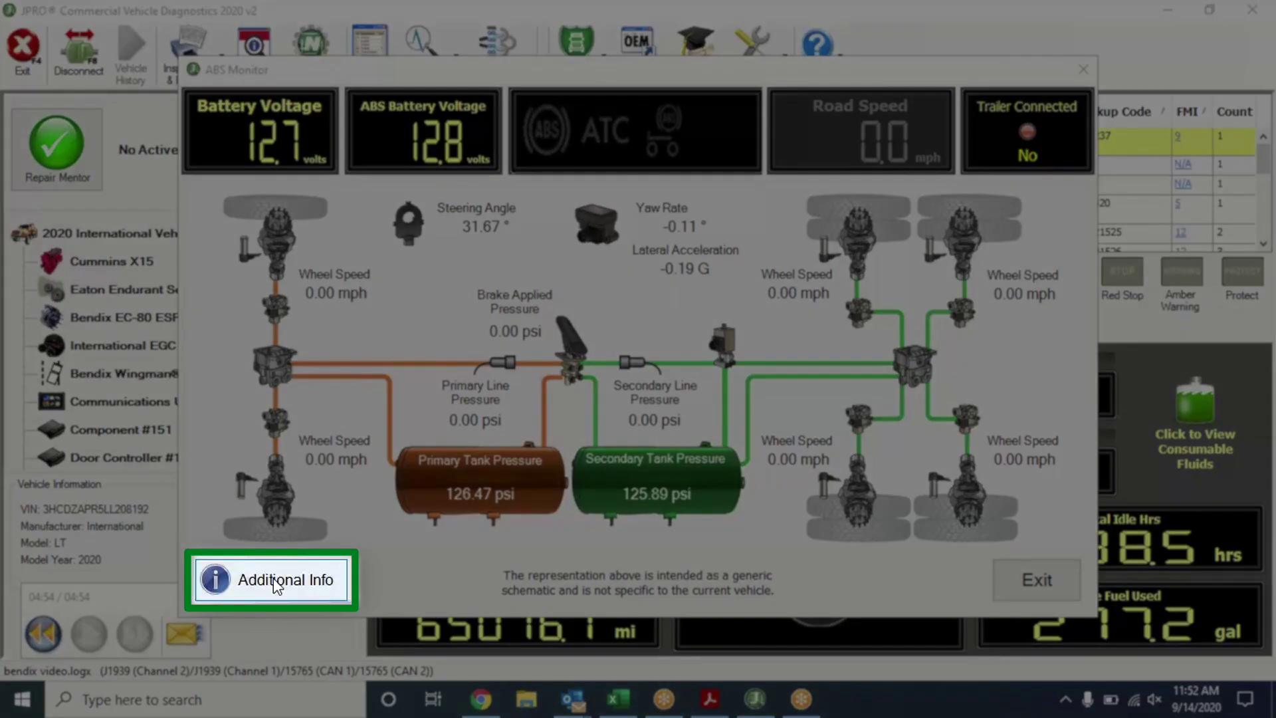
left_click(280, 580)
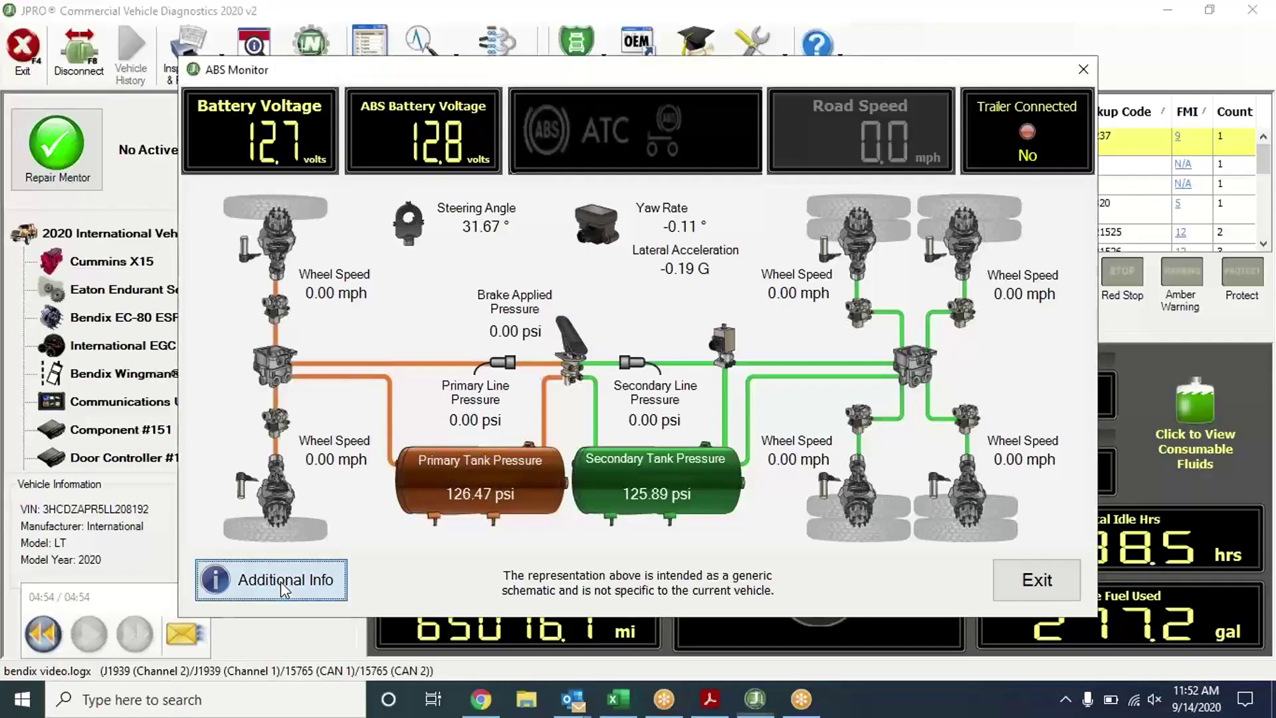